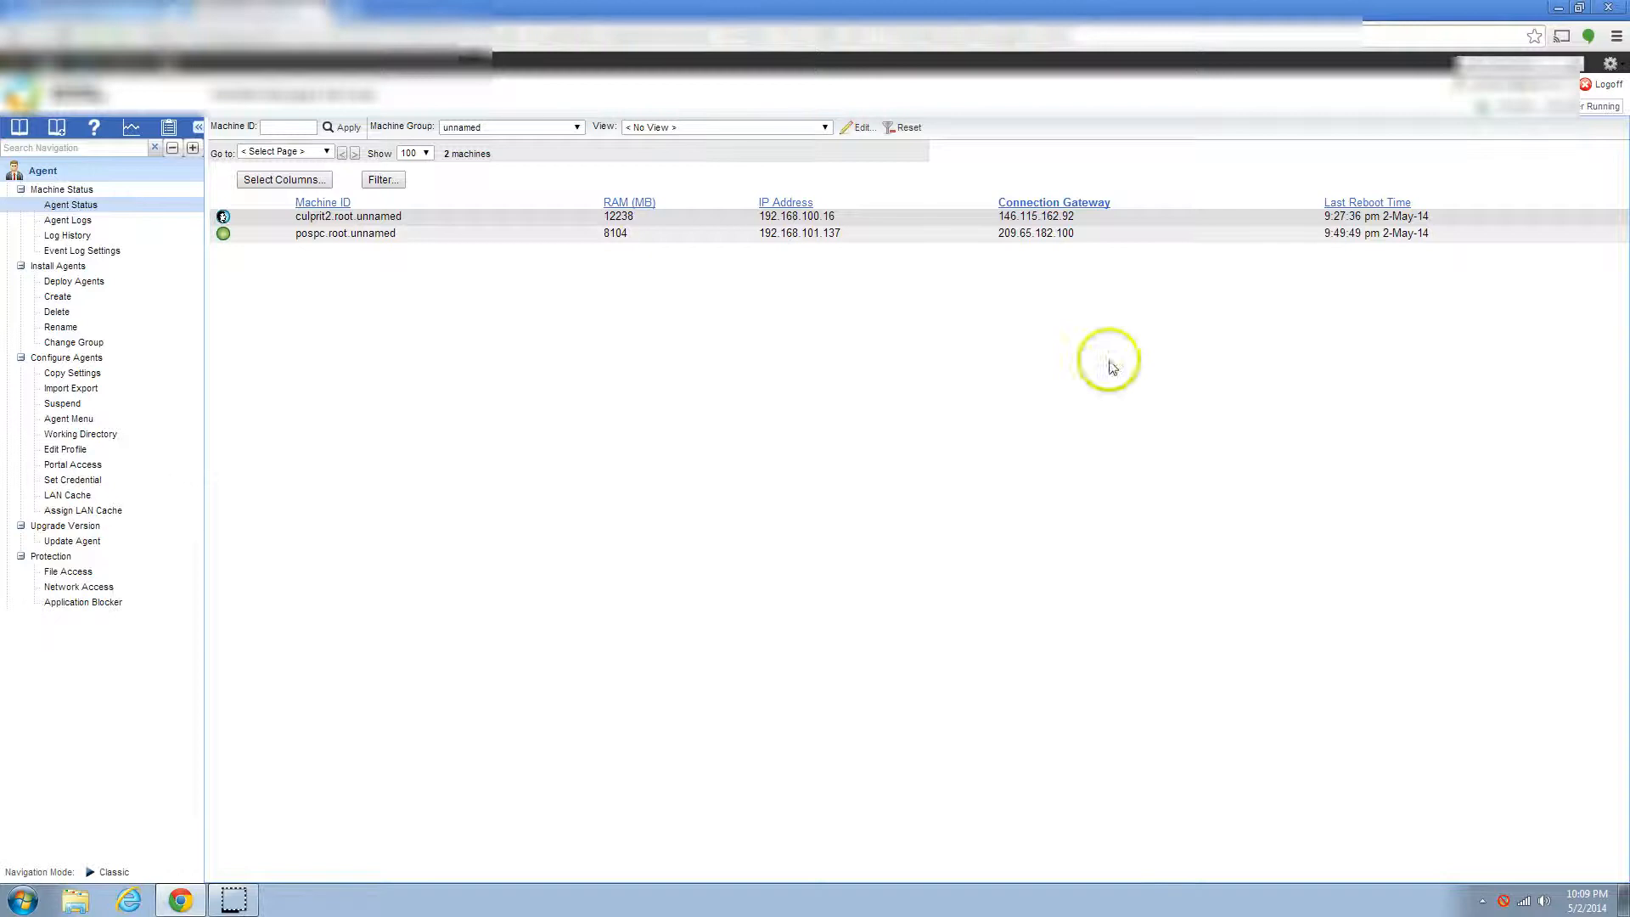
Step: Sort the agent list by IP Address, by RAM (MB), and finally by Connection Gateway
left_click(789, 204)
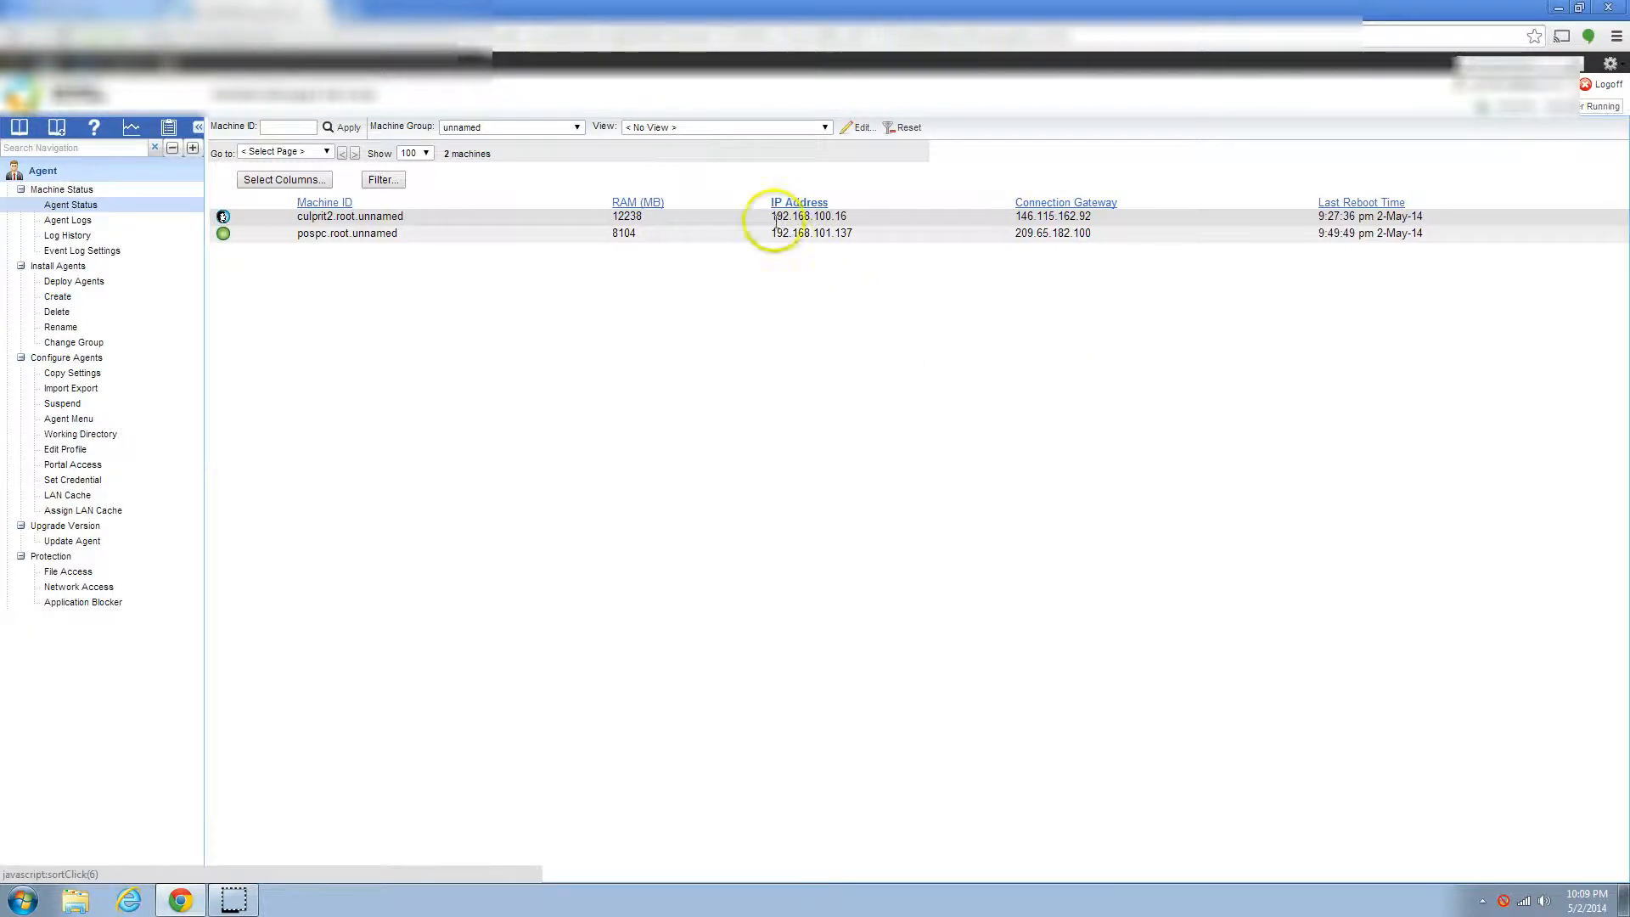
left_click(639, 204)
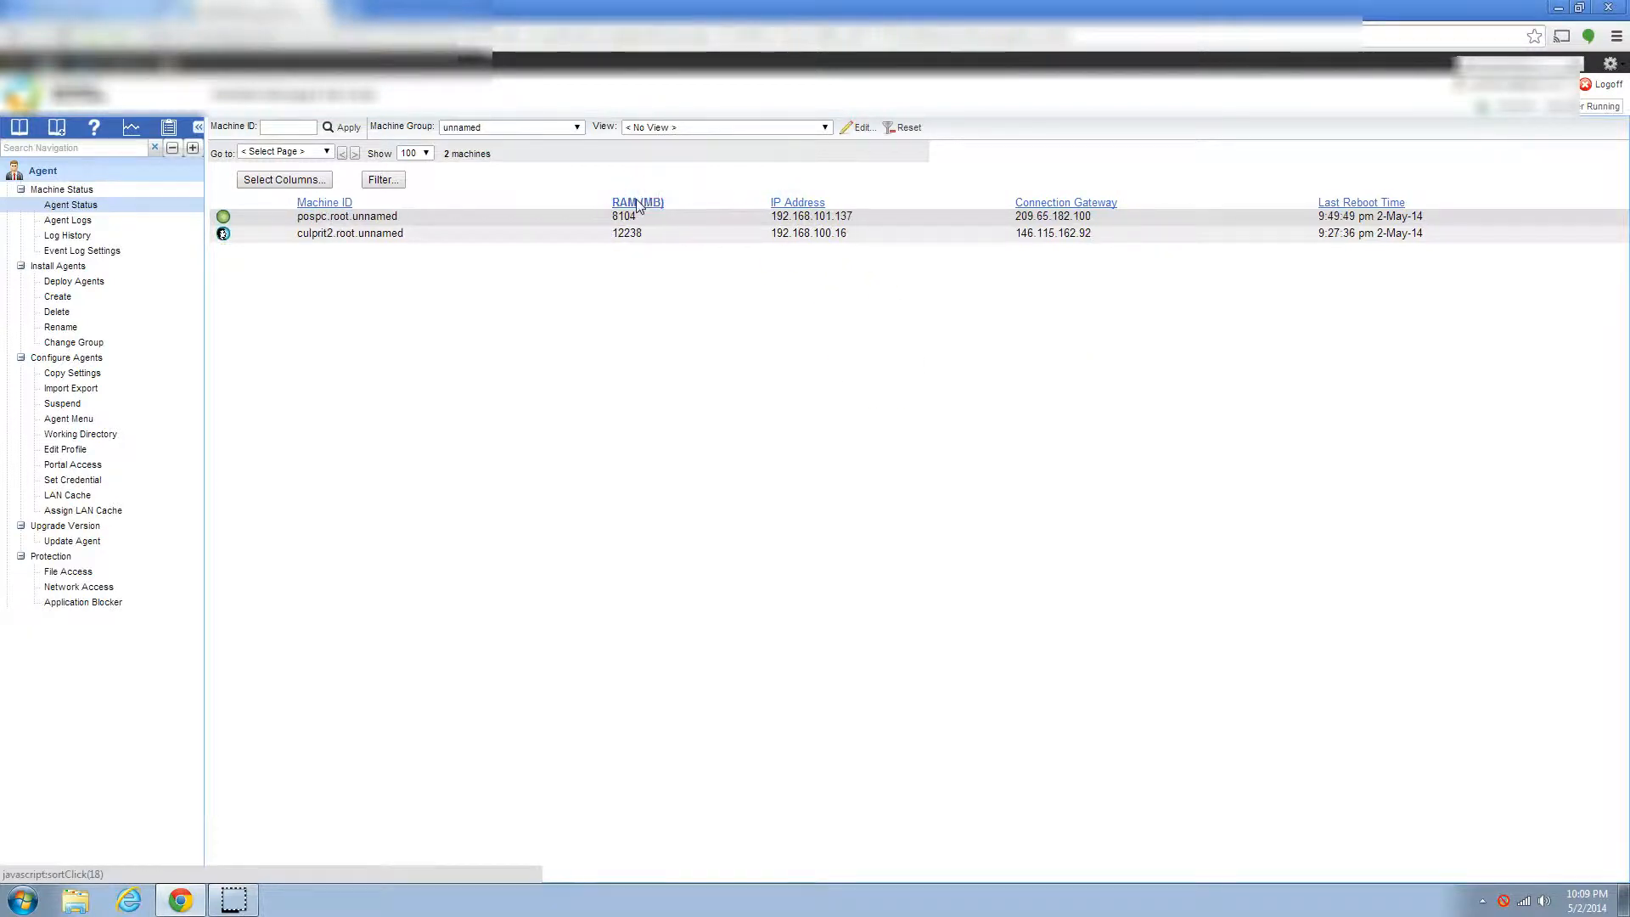
left_click(1031, 205)
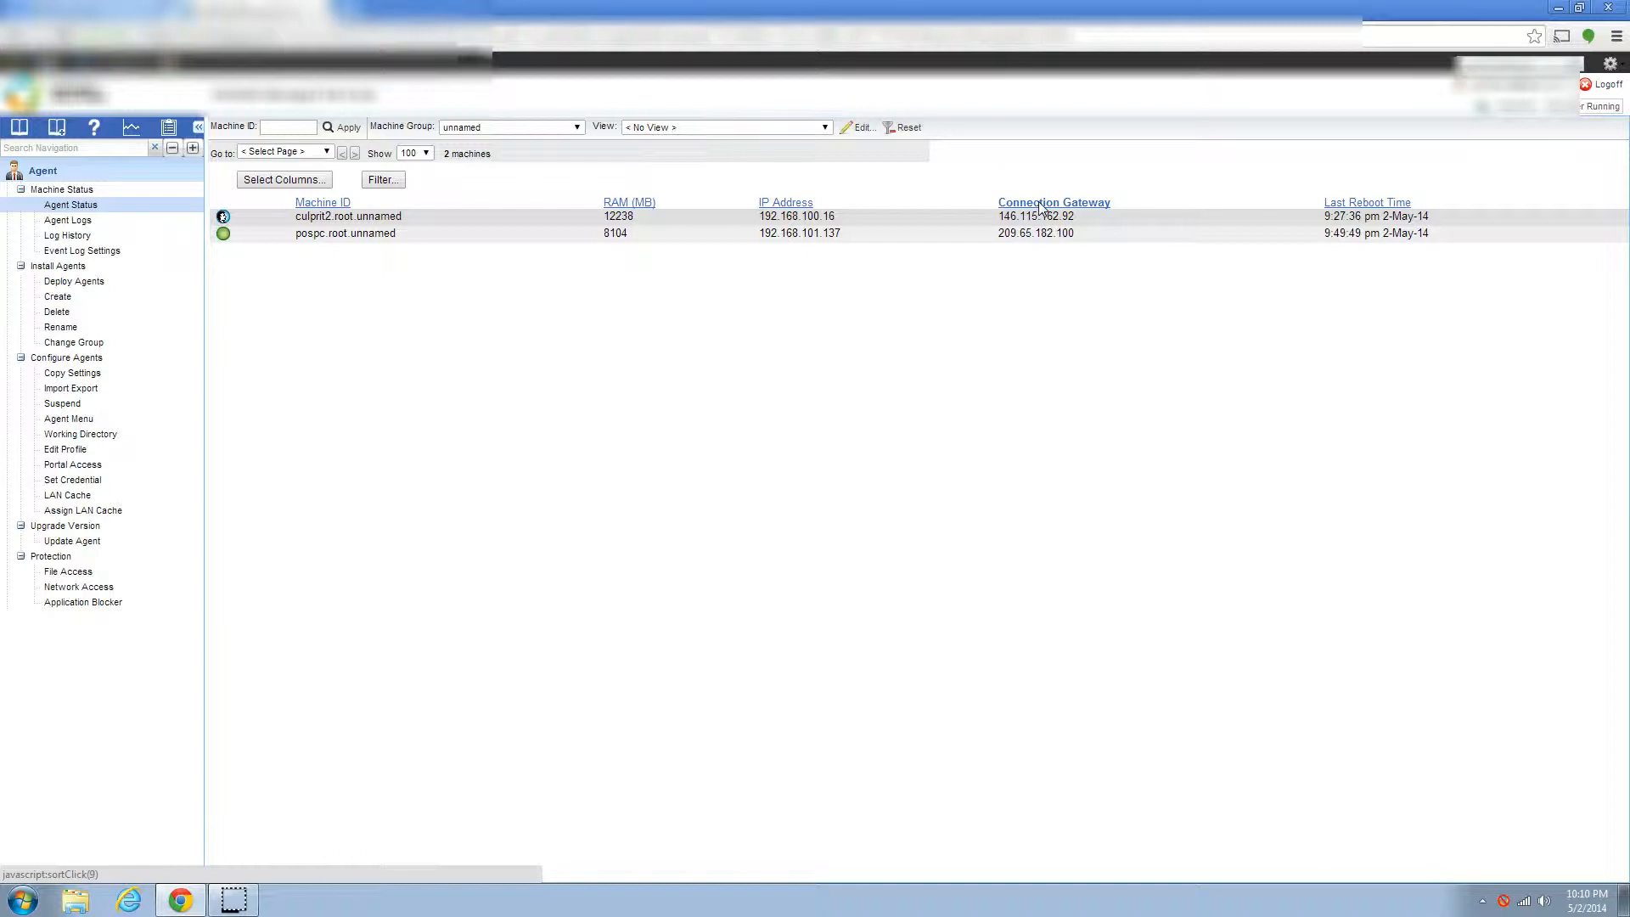
Step: In the Agent Status column selection, remove Last Reboot Time from the displayed columns and add Last Checkin Time
left_click(289, 179)
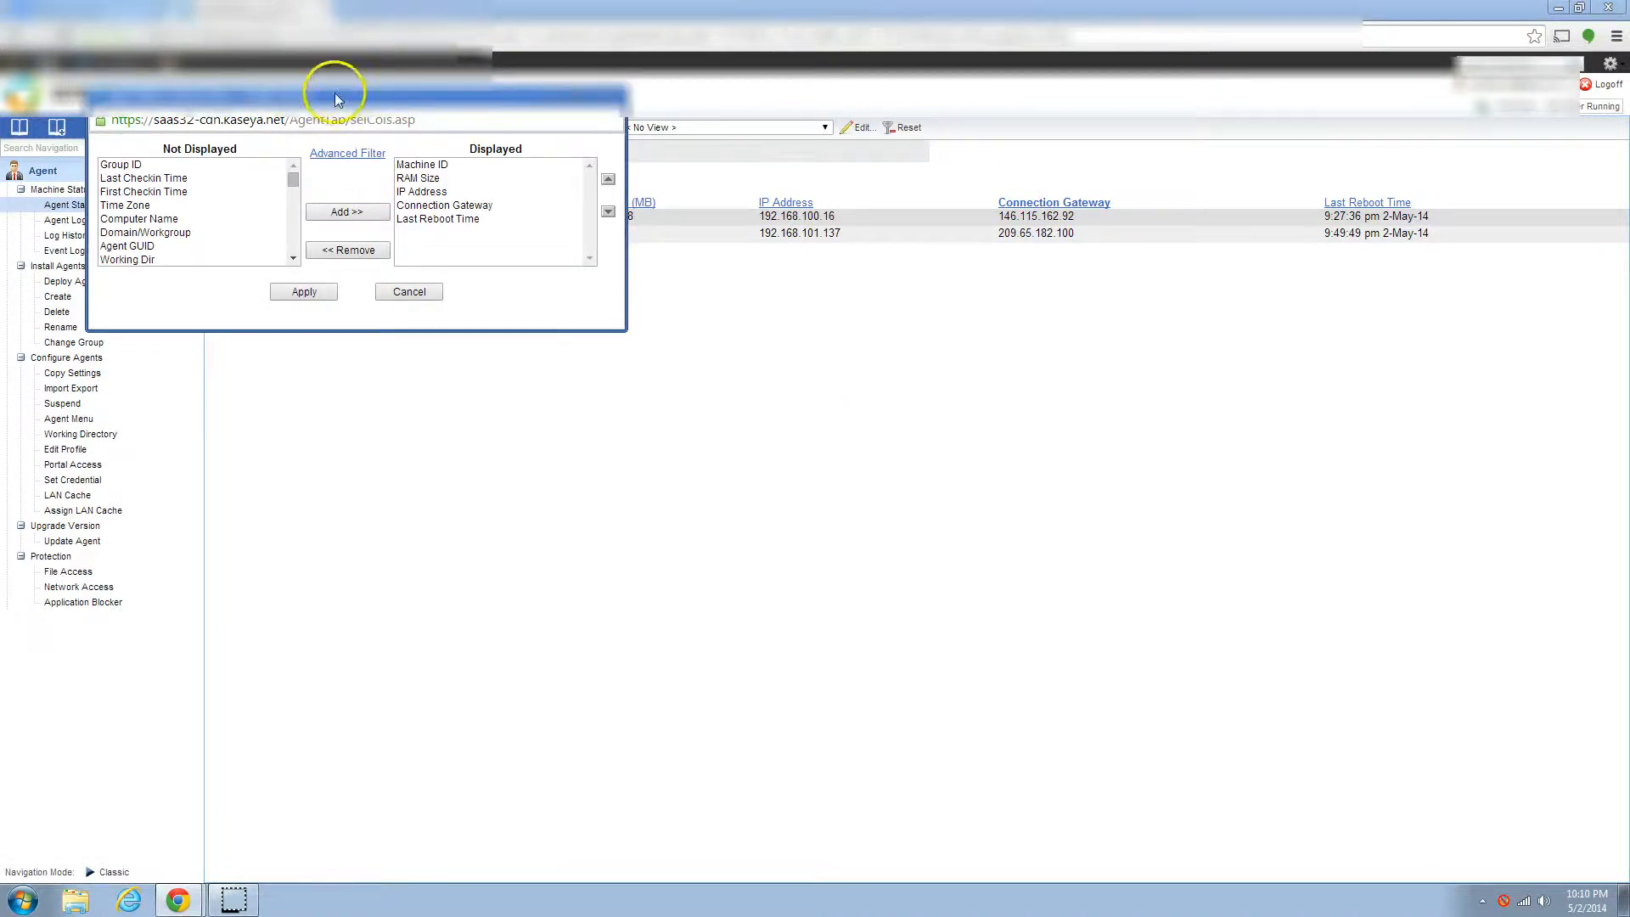
left_click_drag(328, 92, 1162, 215)
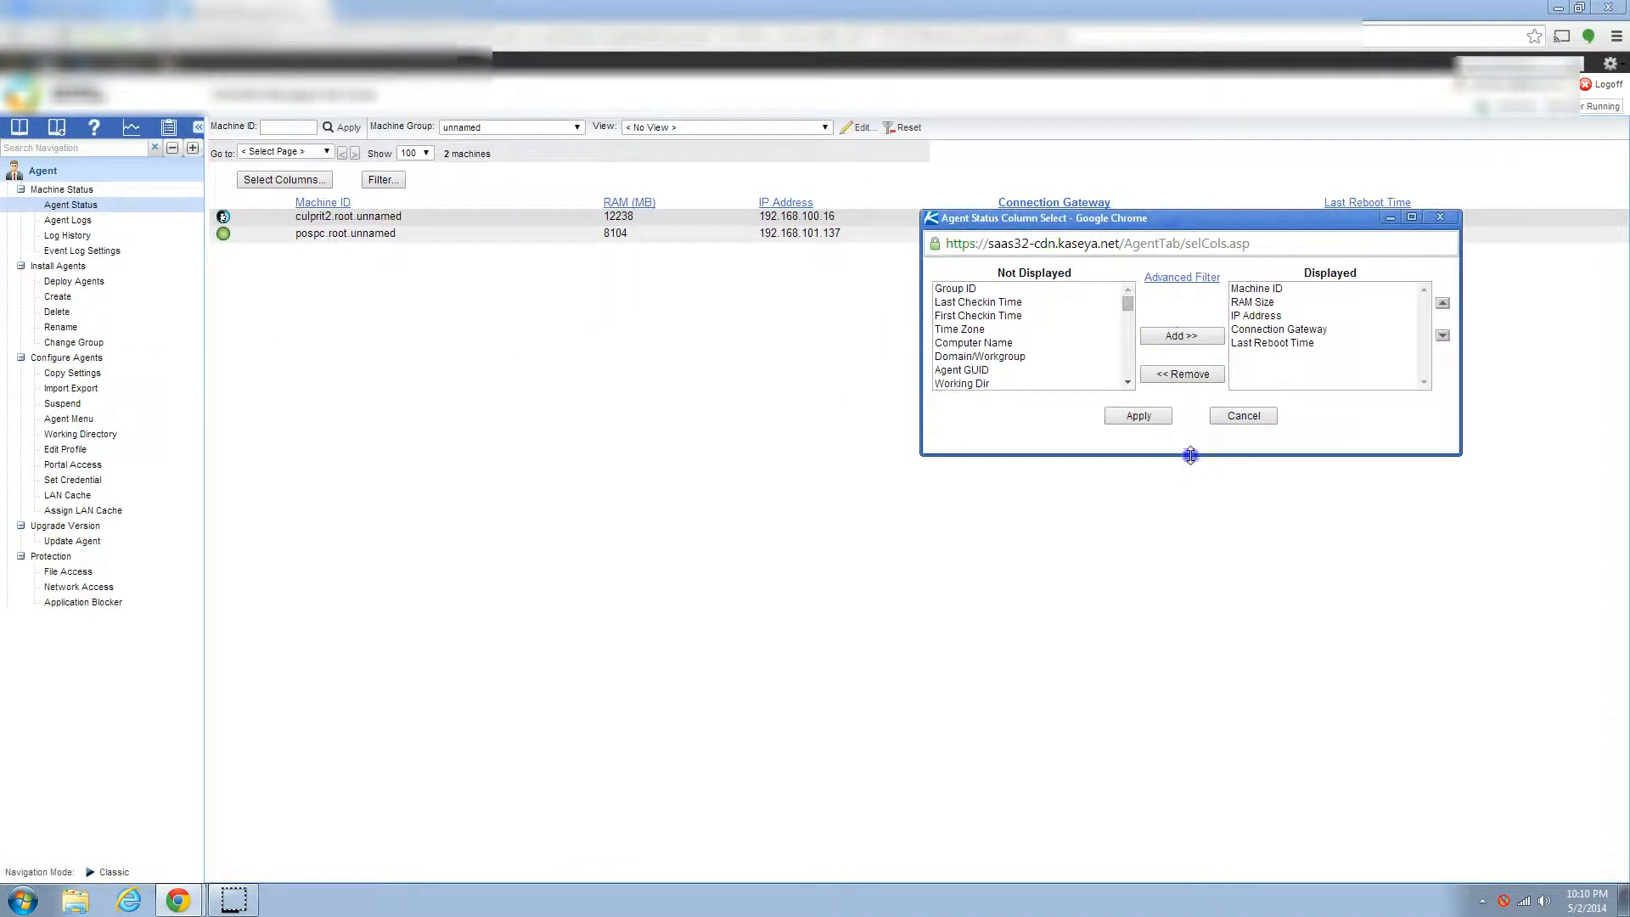
left_click_drag(1190, 455, 1190, 627)
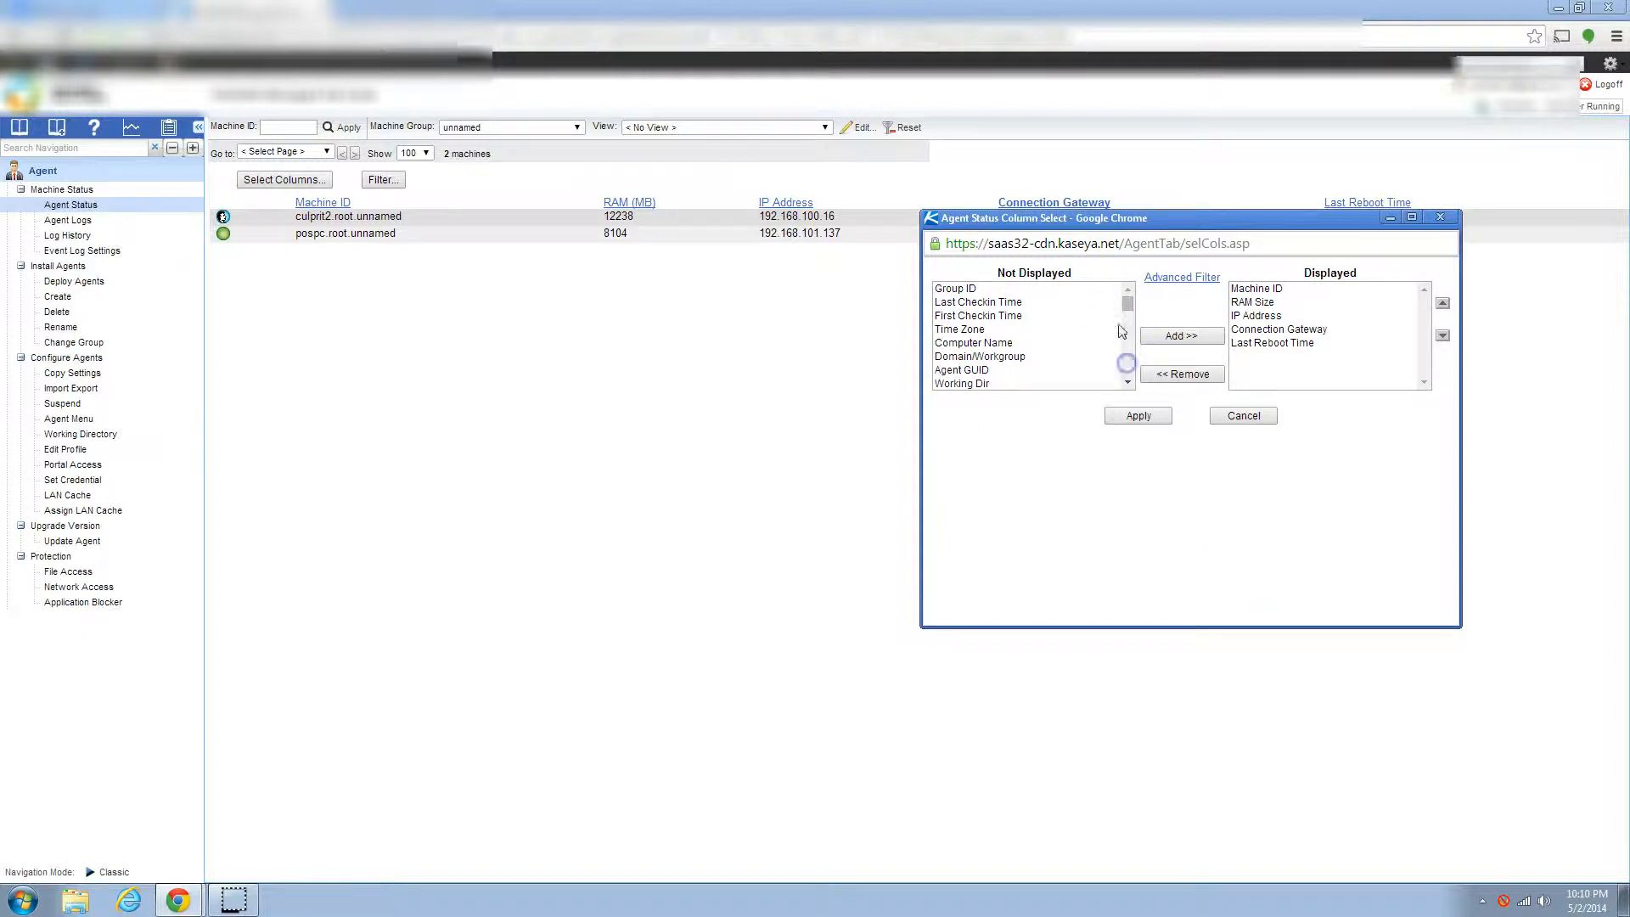
left_click_drag(1128, 303, 1127, 327)
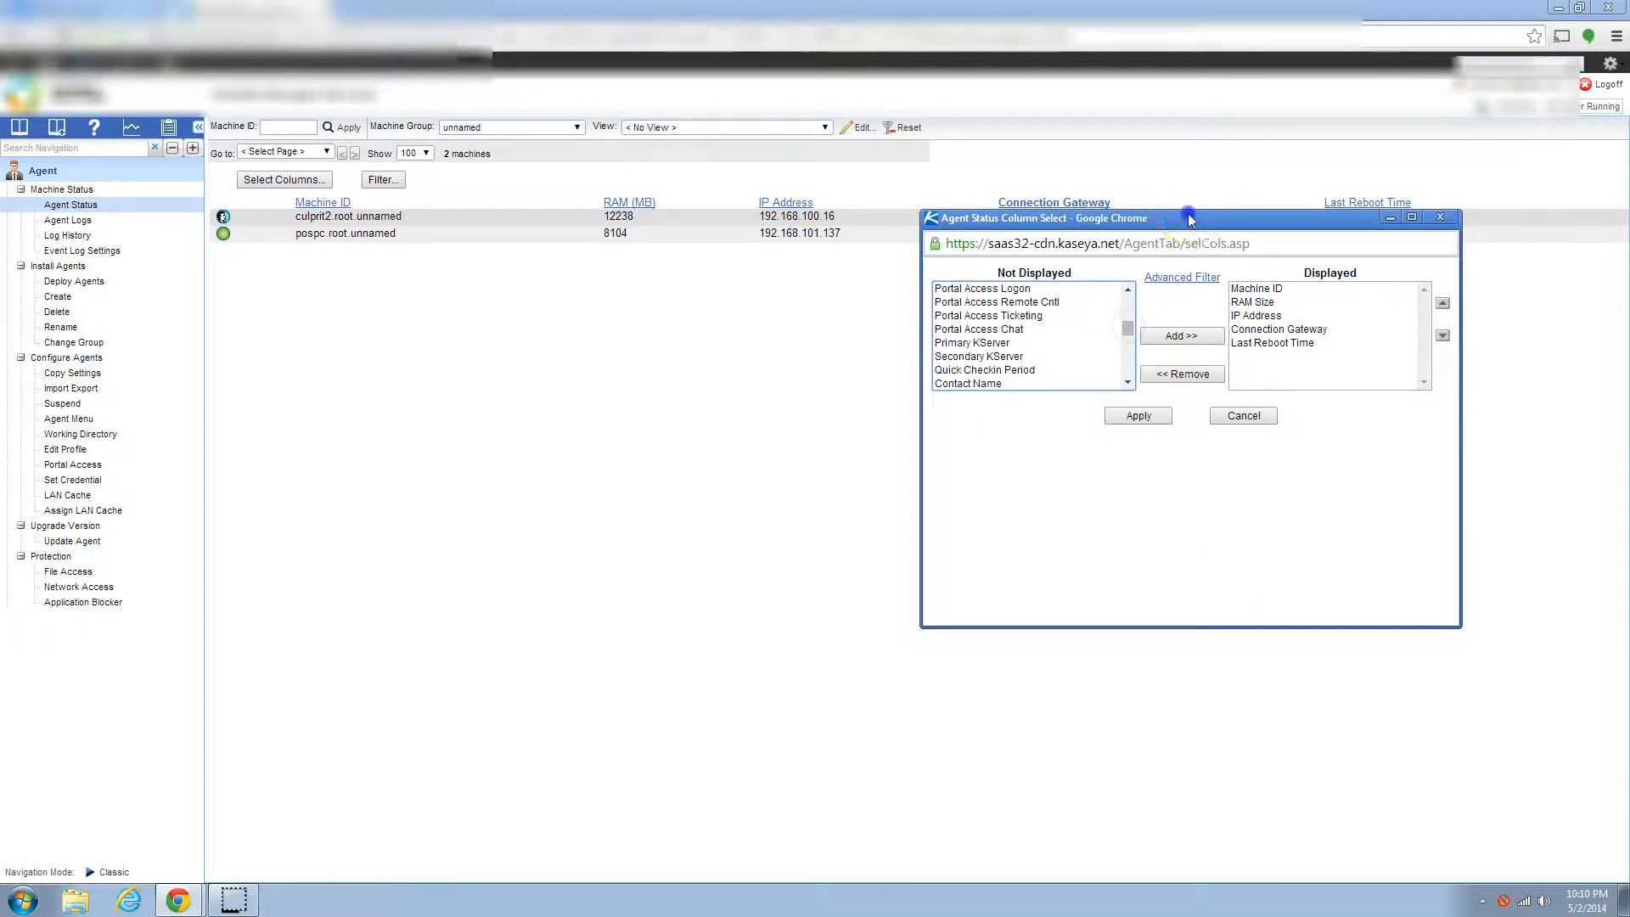
left_click_drag(1189, 219, 871, 247)
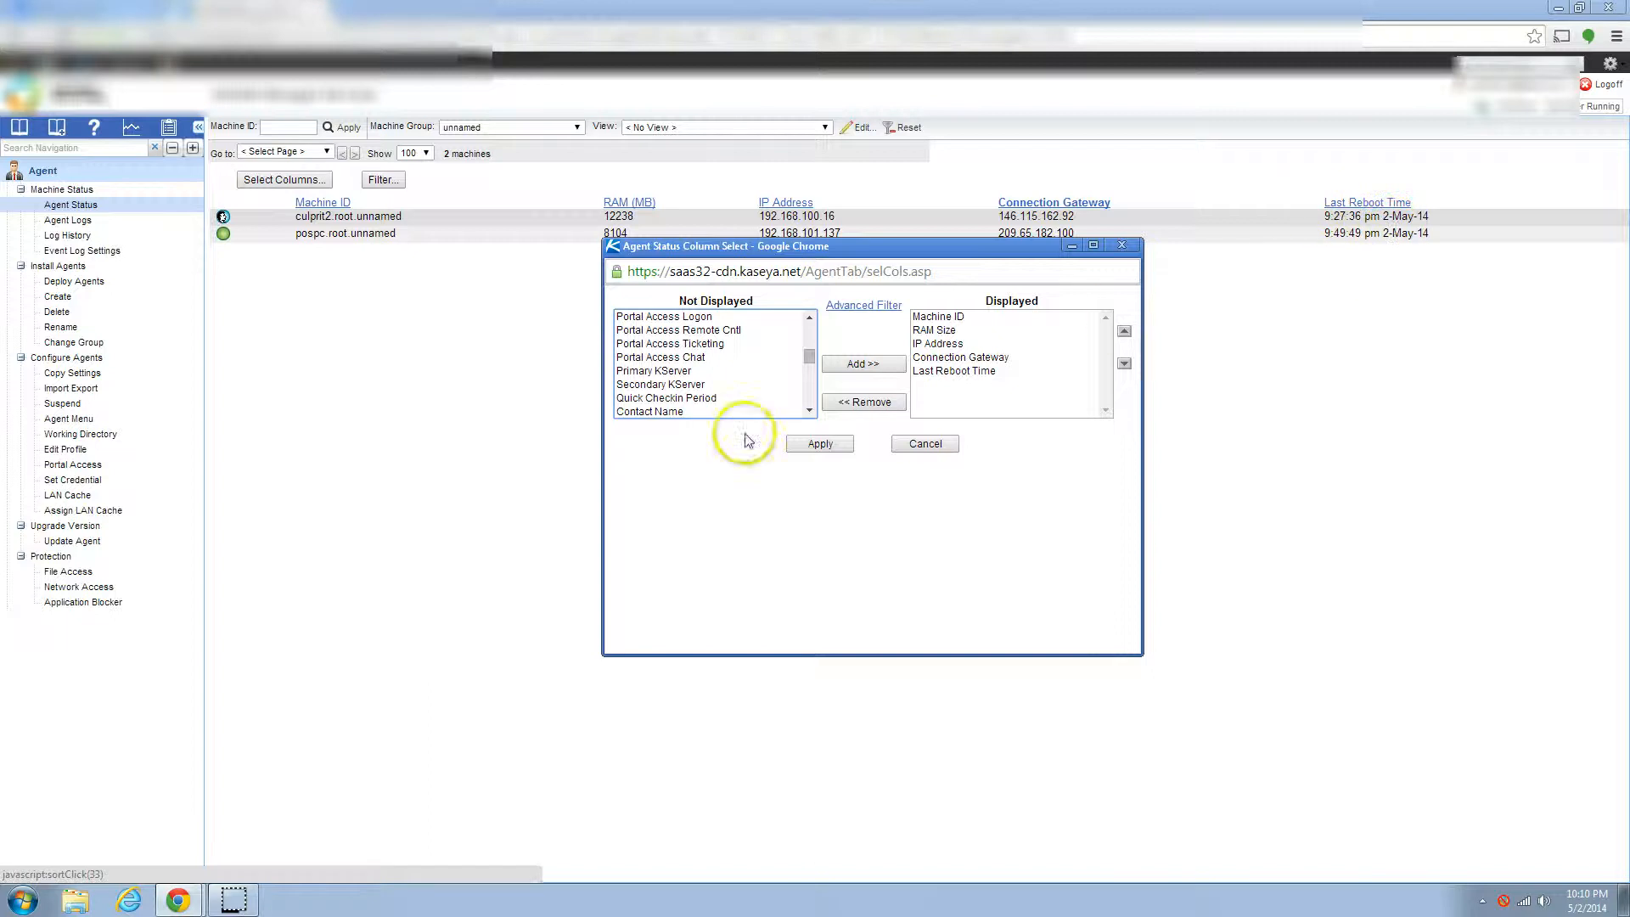
left_click_drag(807, 356, 806, 329)
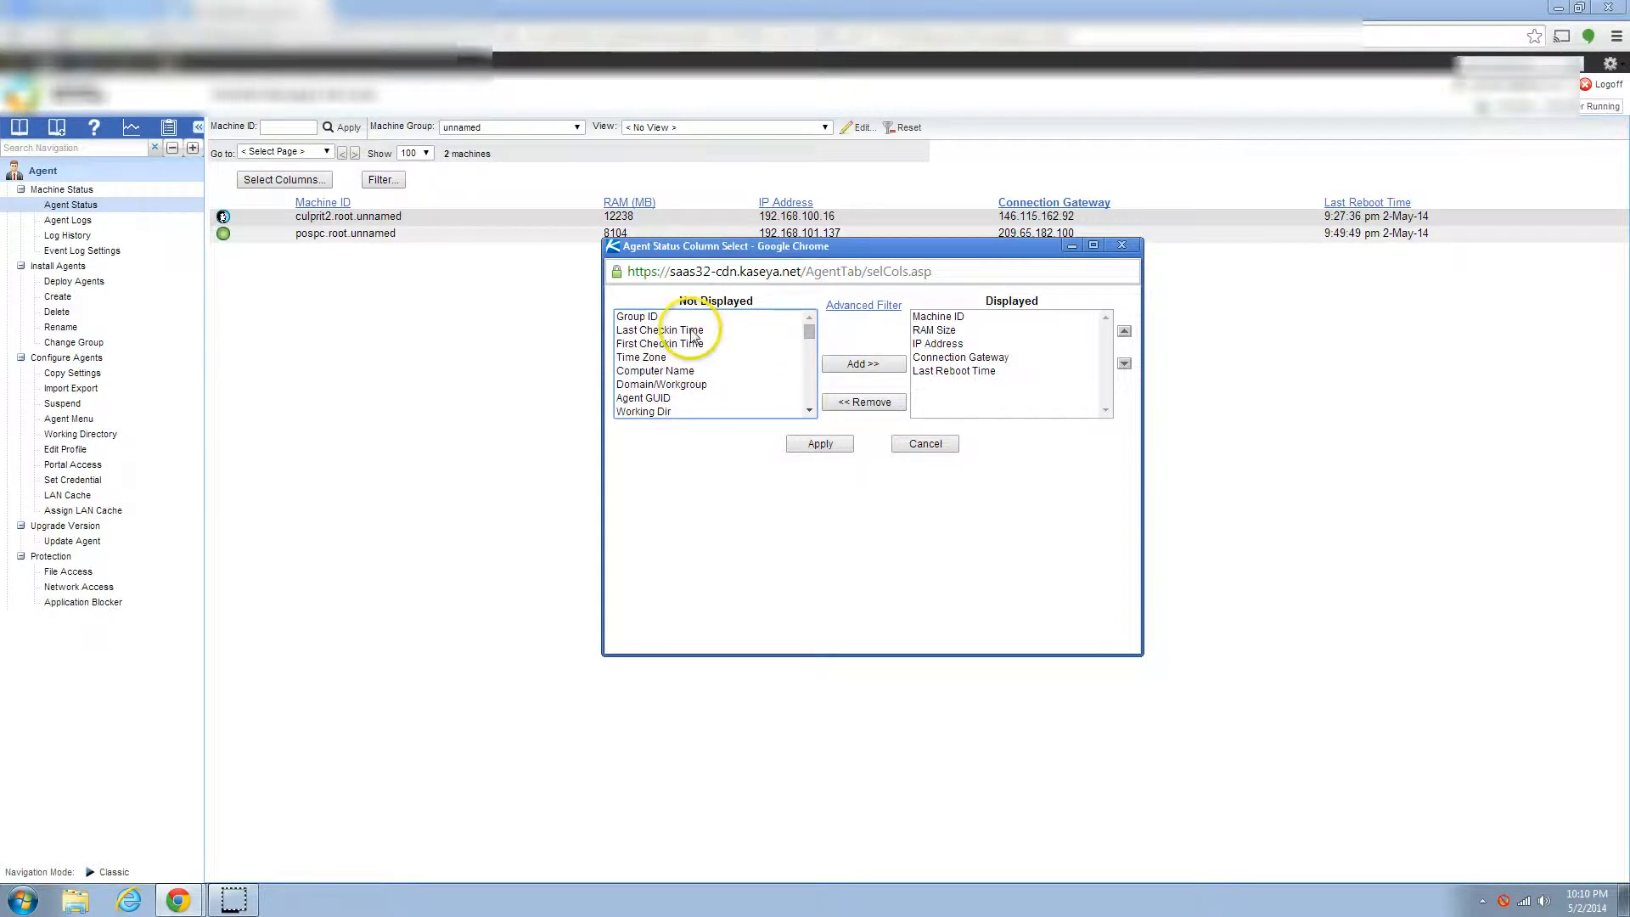
left_click(960, 372)
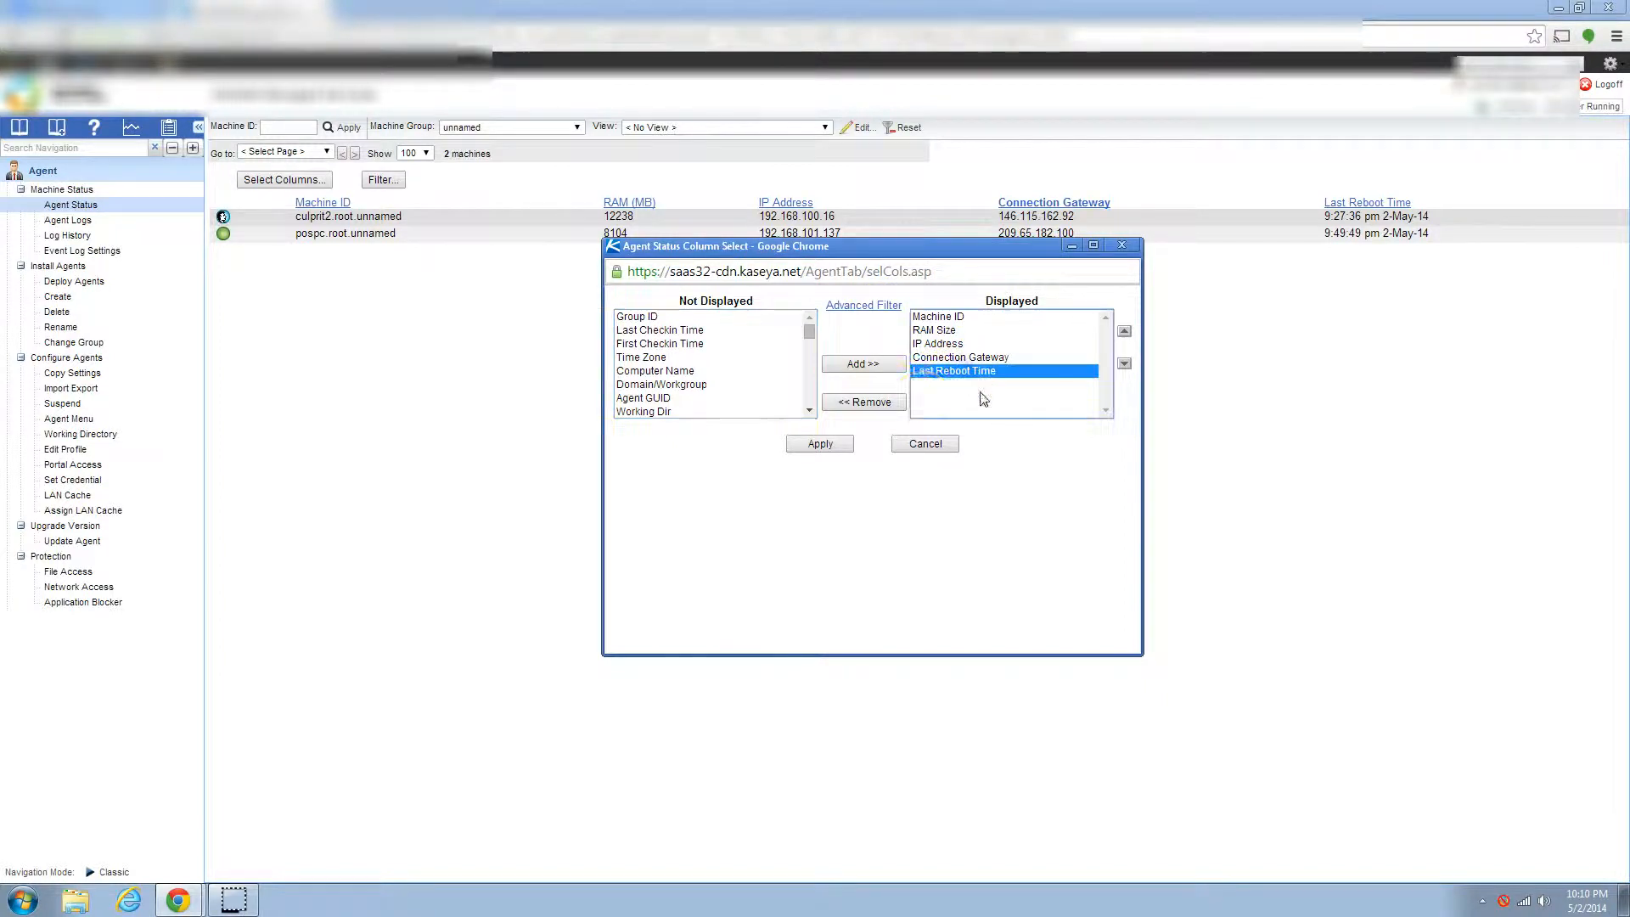
left_click(873, 404)
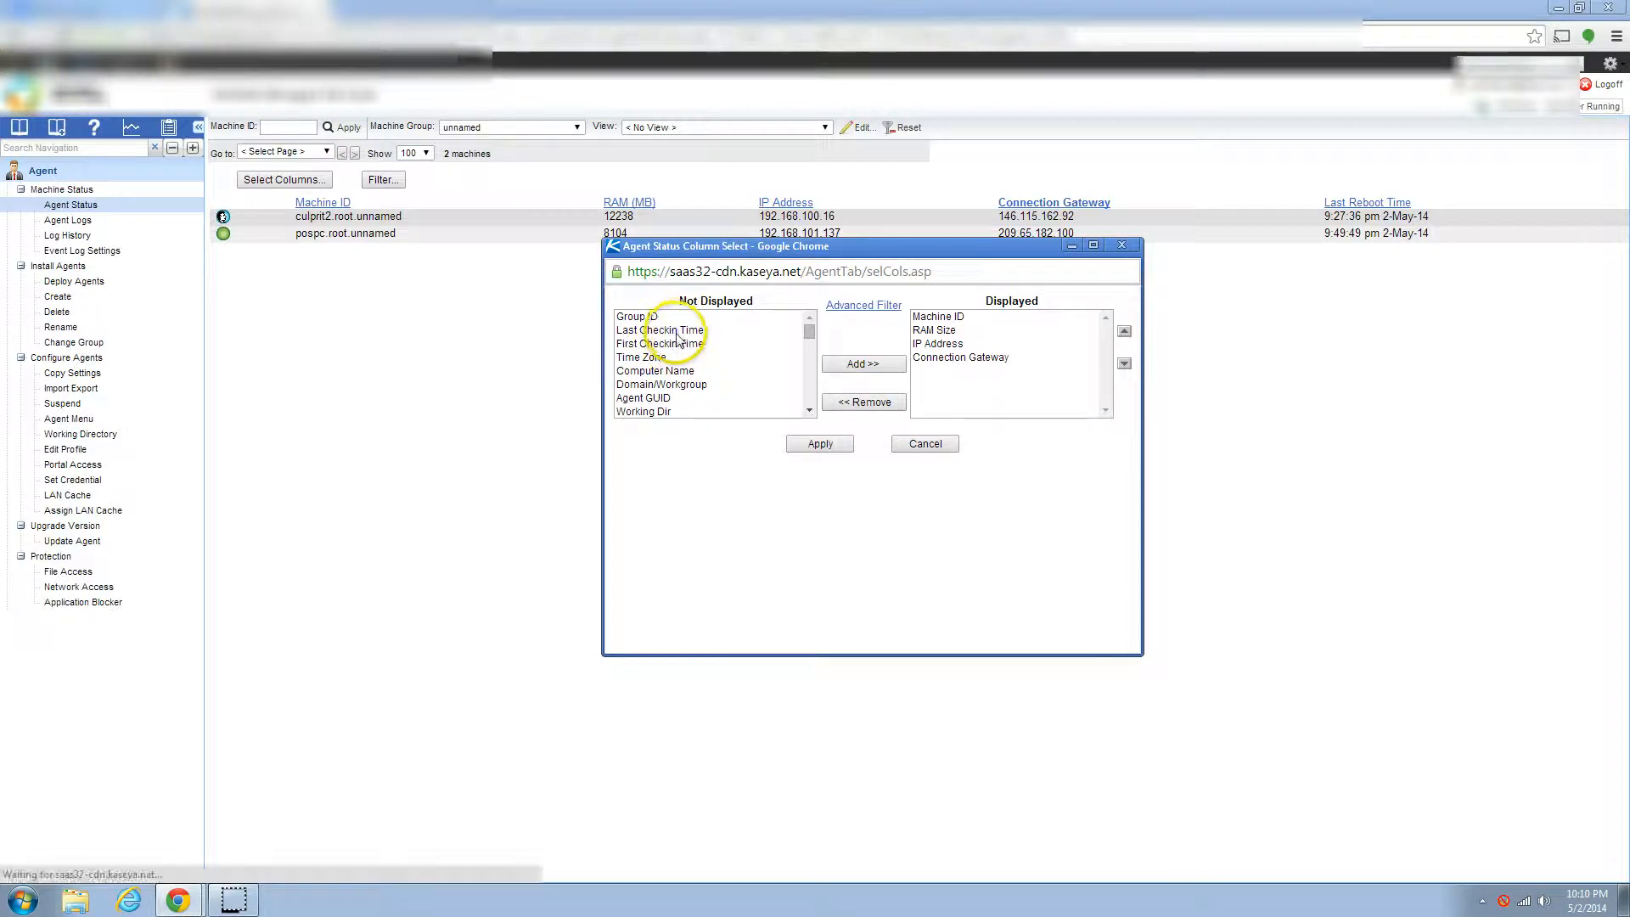
left_click(660, 331)
left_click(864, 364)
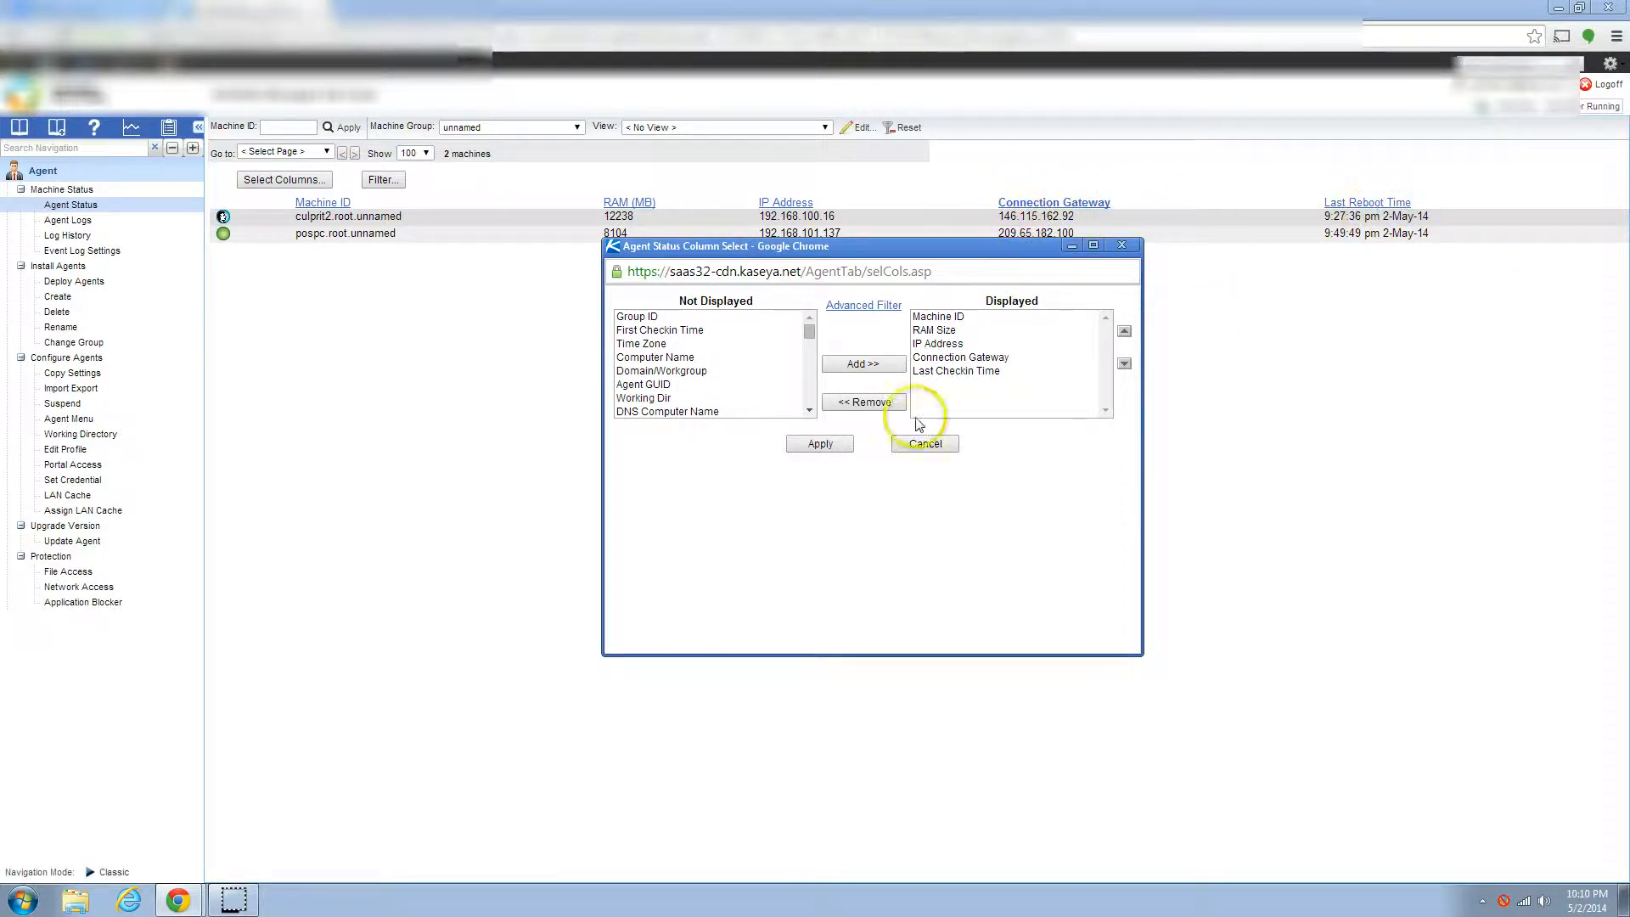
Step: Move Connection Gateway below Last Checkin Time in the displayed column order and apply the column selection
left_click(955, 360)
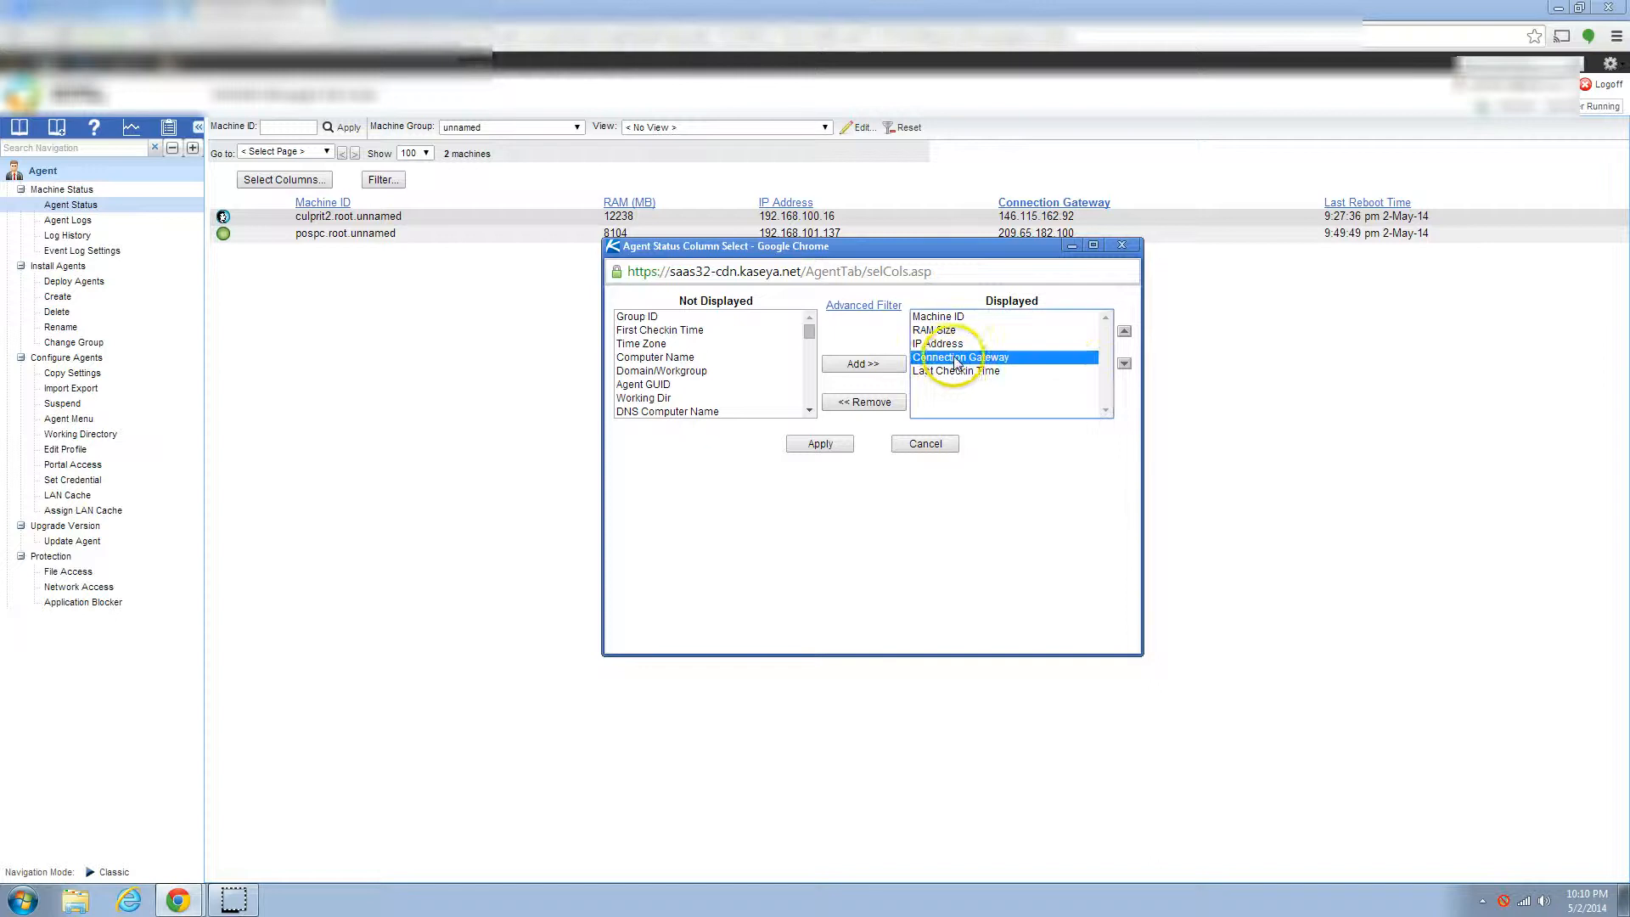
left_click(1122, 365)
left_click(828, 444)
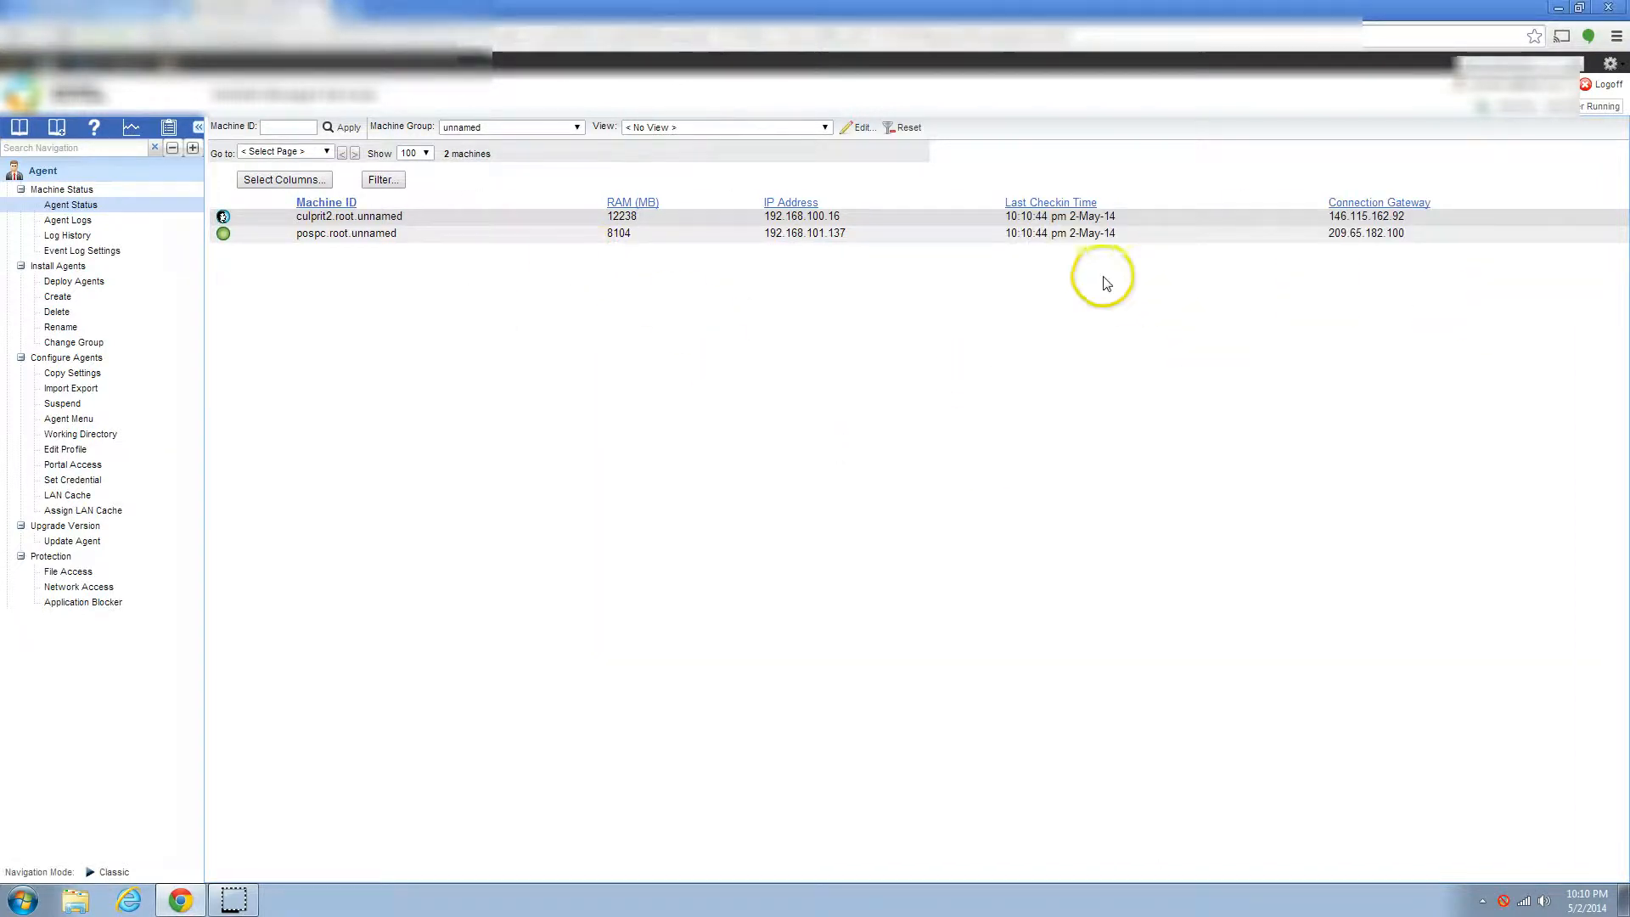
Step: Sort the agent list by IP Address, then Last Checkin Time, and finally Connection Gateway
left_click(796, 207)
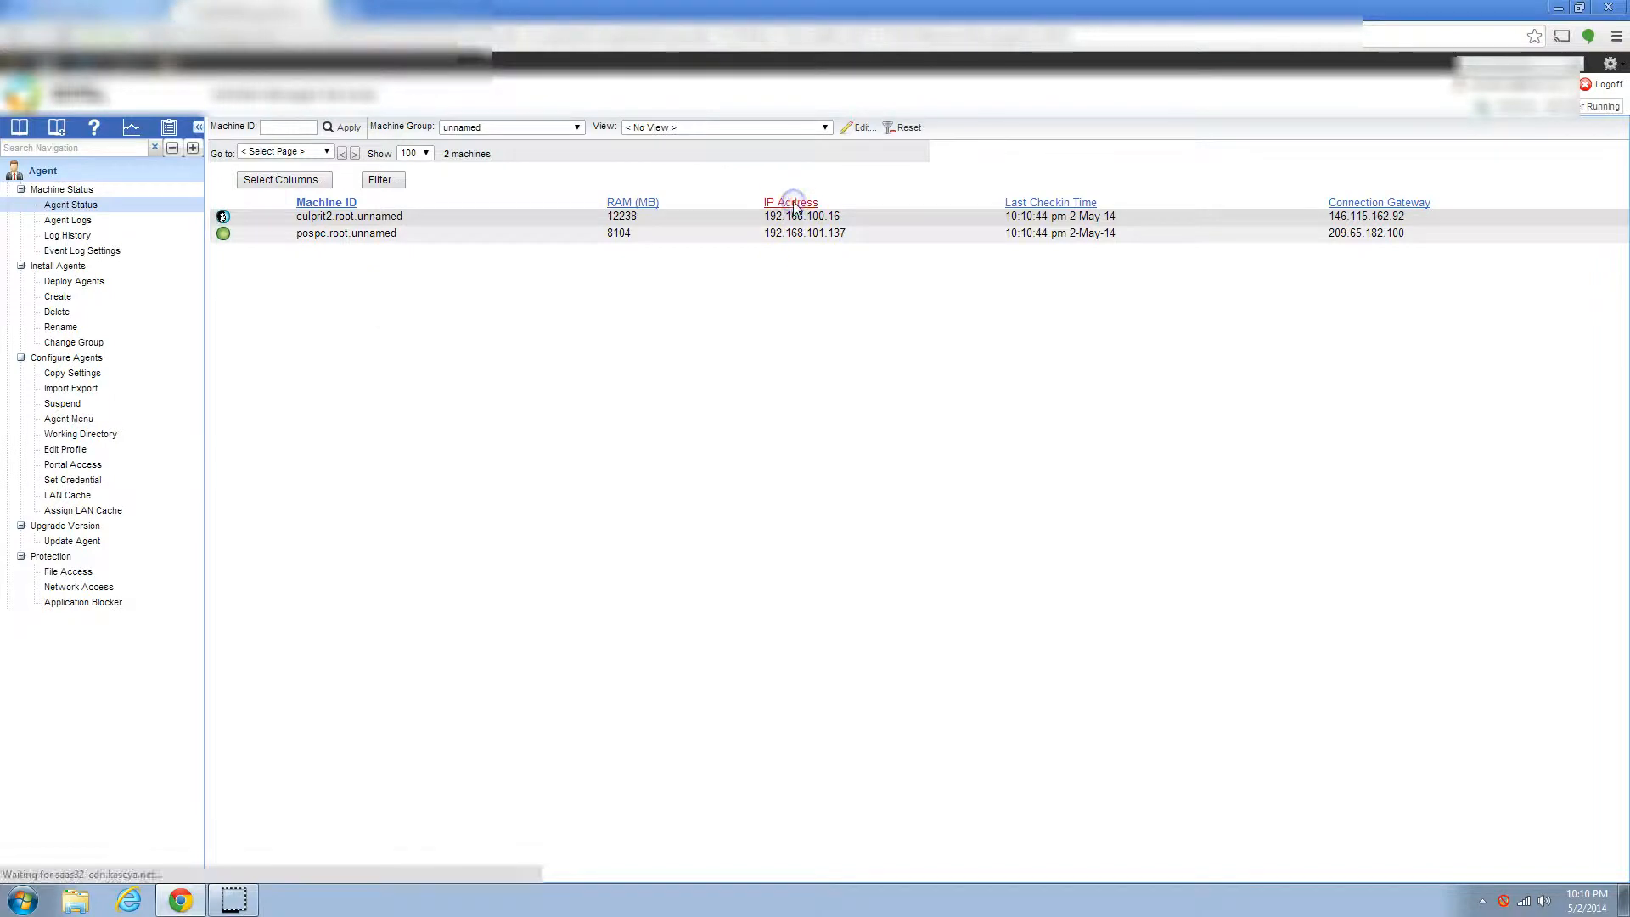
left_click(1068, 207)
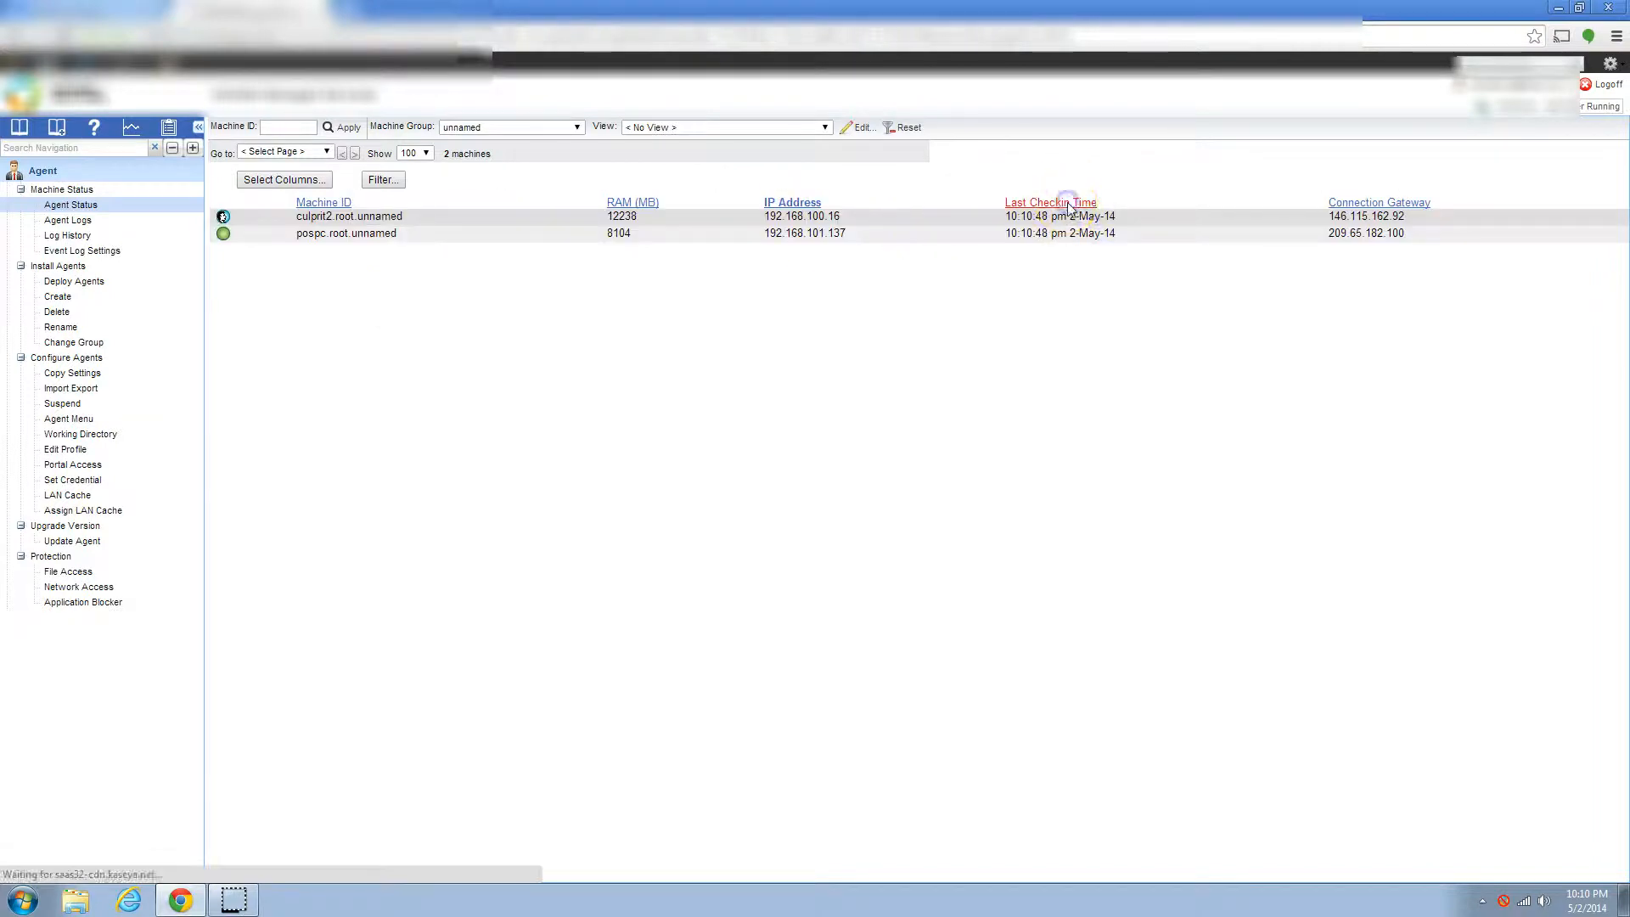
left_click(1376, 206)
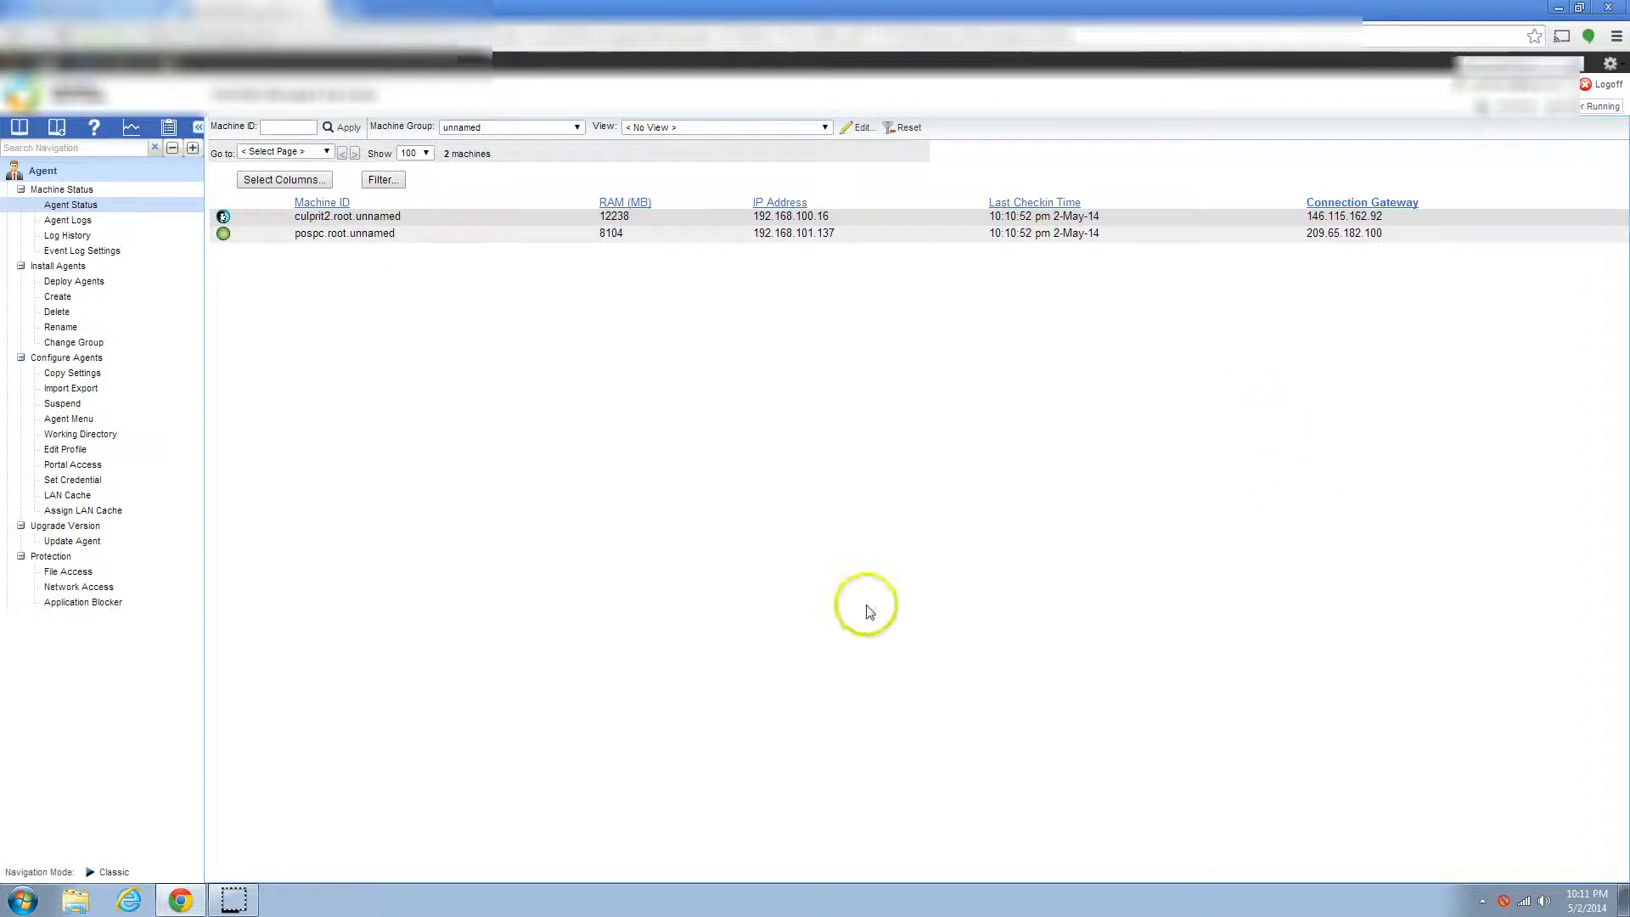
Step: Filter the agent list by a RAM size of 8, then reset the filter
left_click(383, 179)
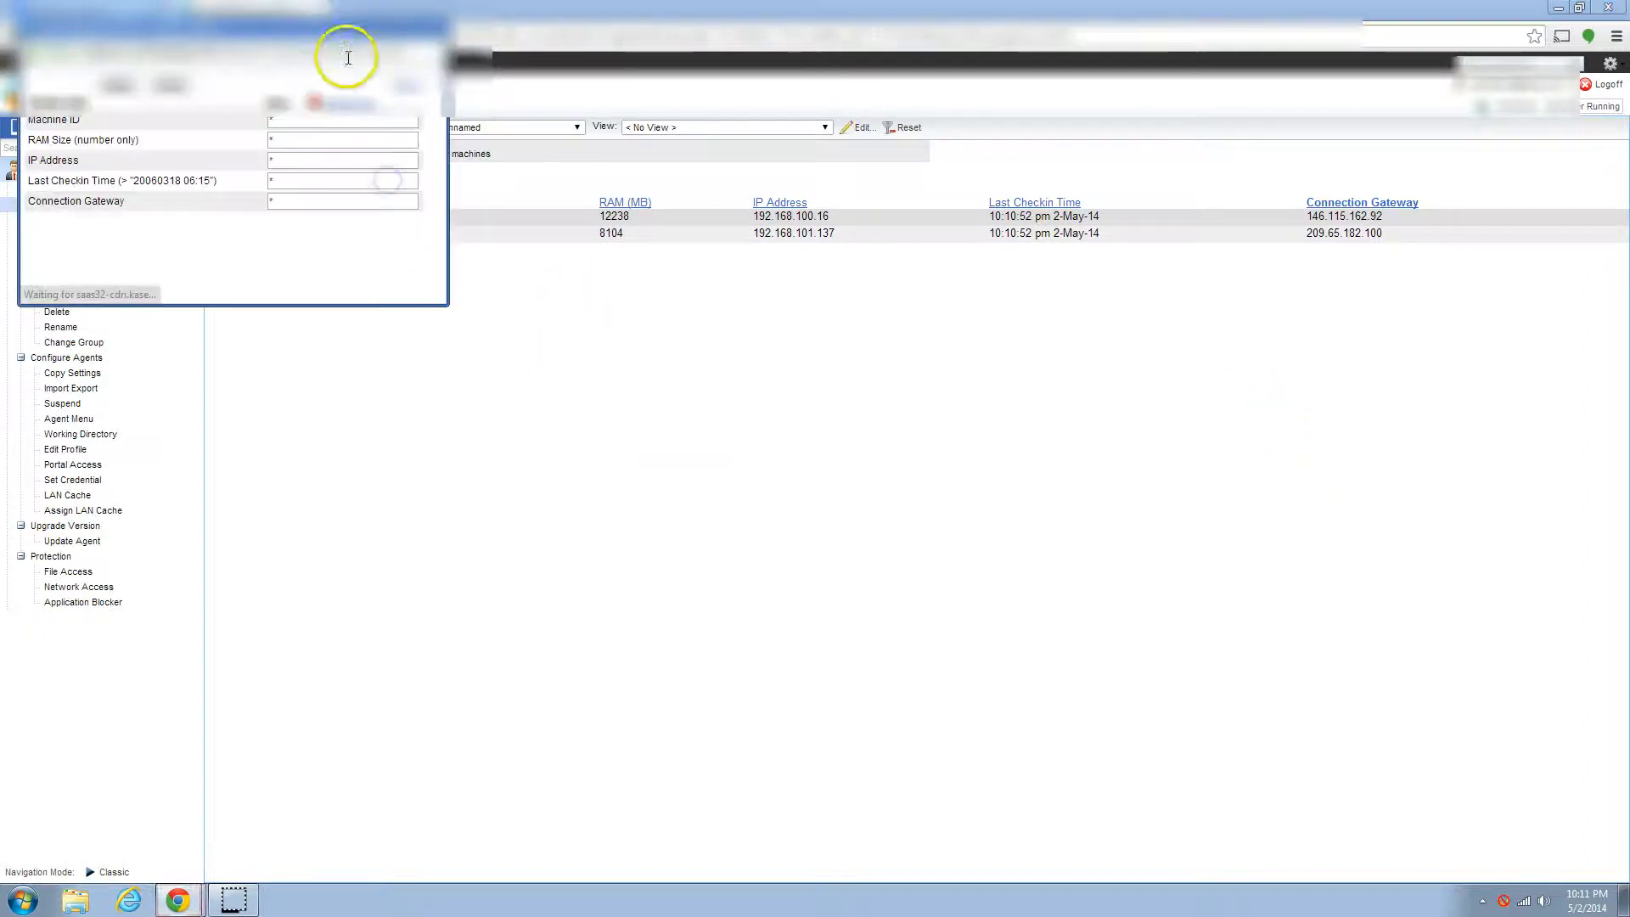
left_click_drag(344, 34, 1170, 445)
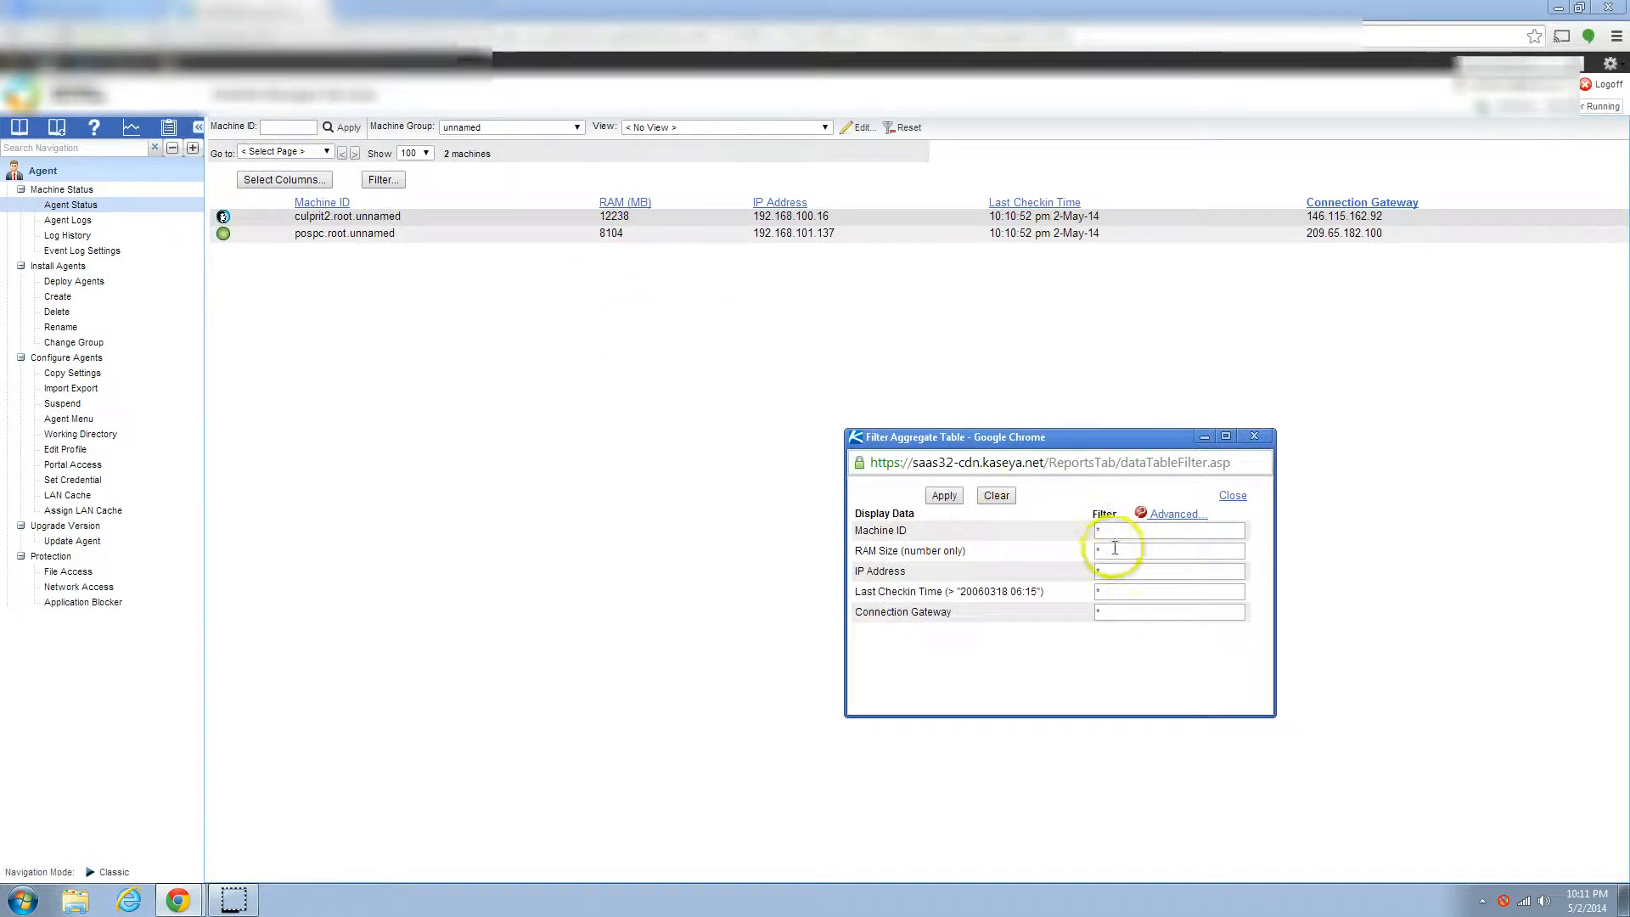
type("8")
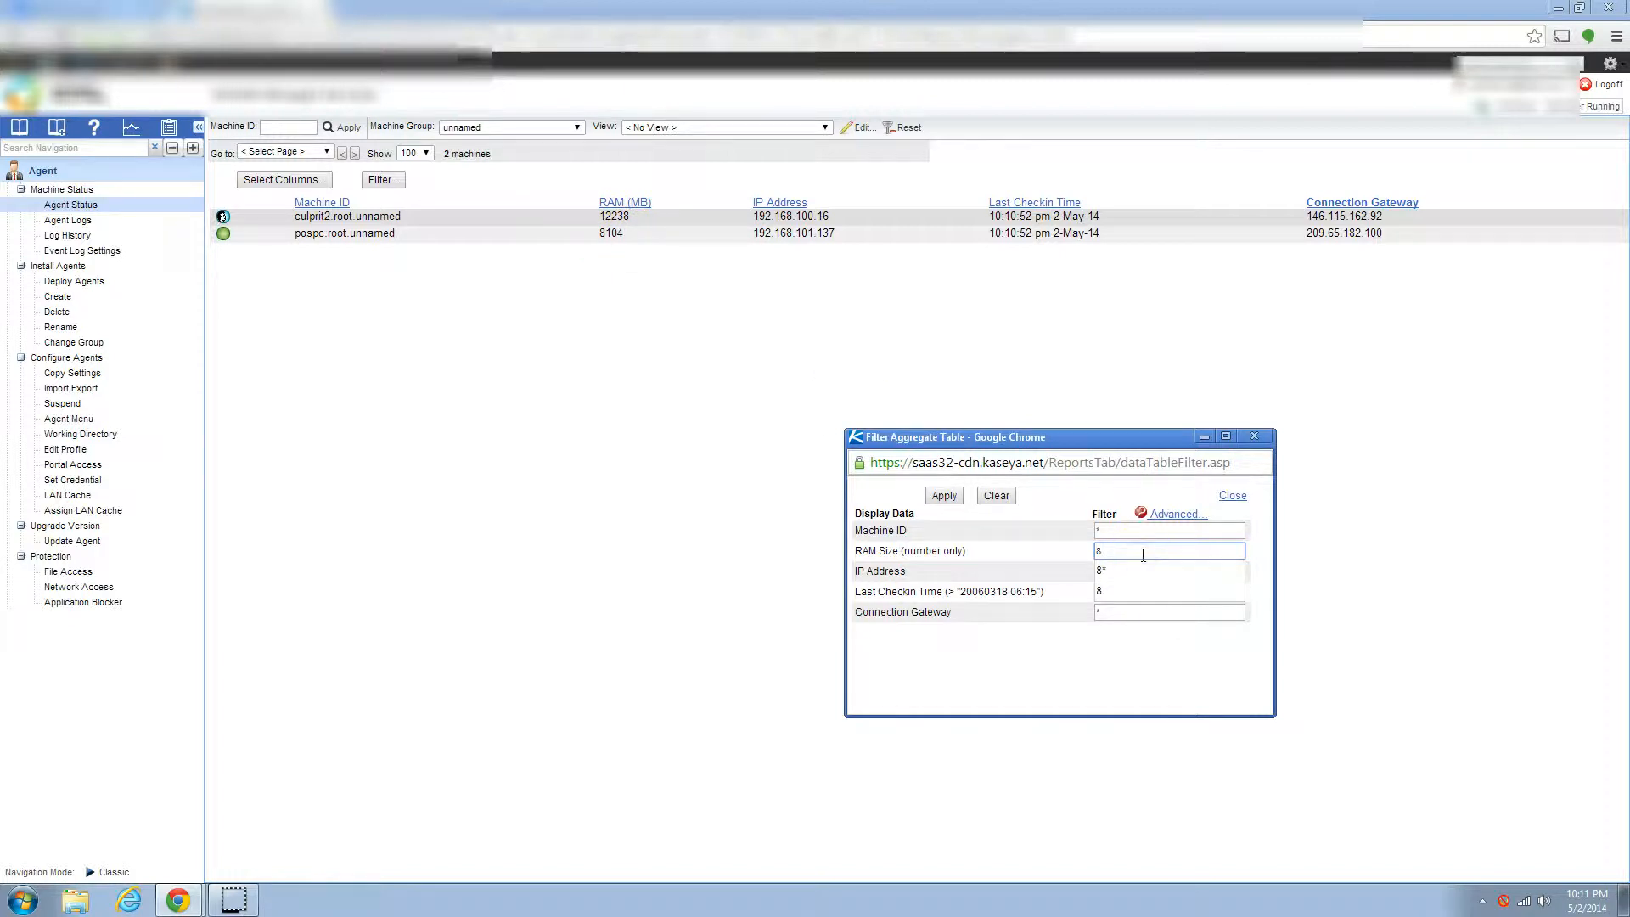
left_click(998, 670)
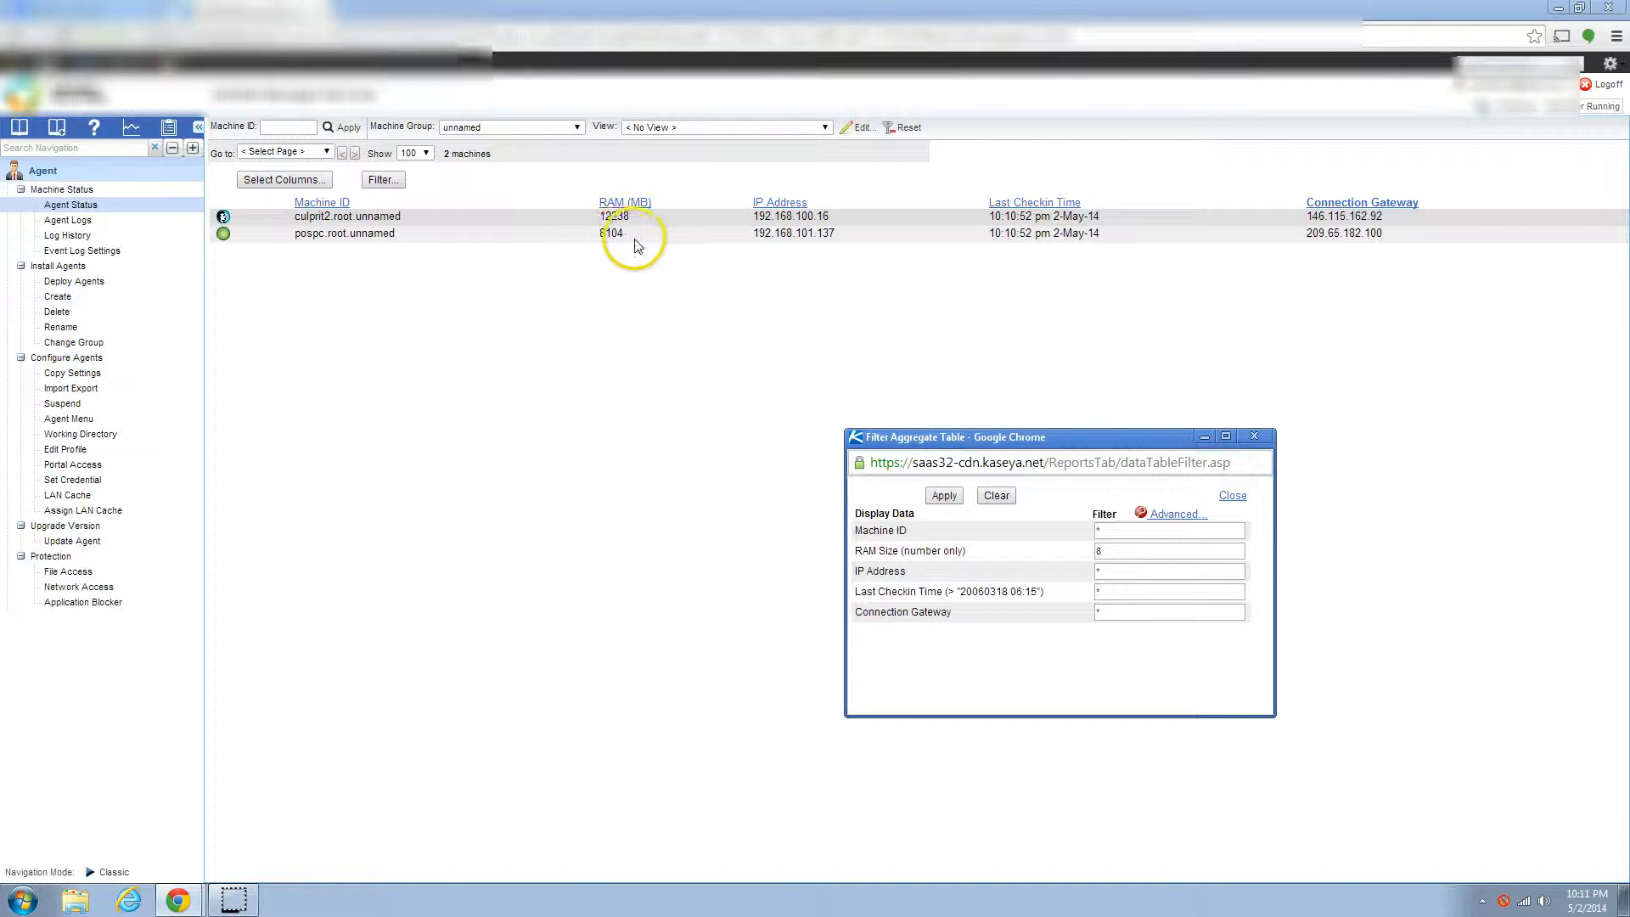
left_click(944, 496)
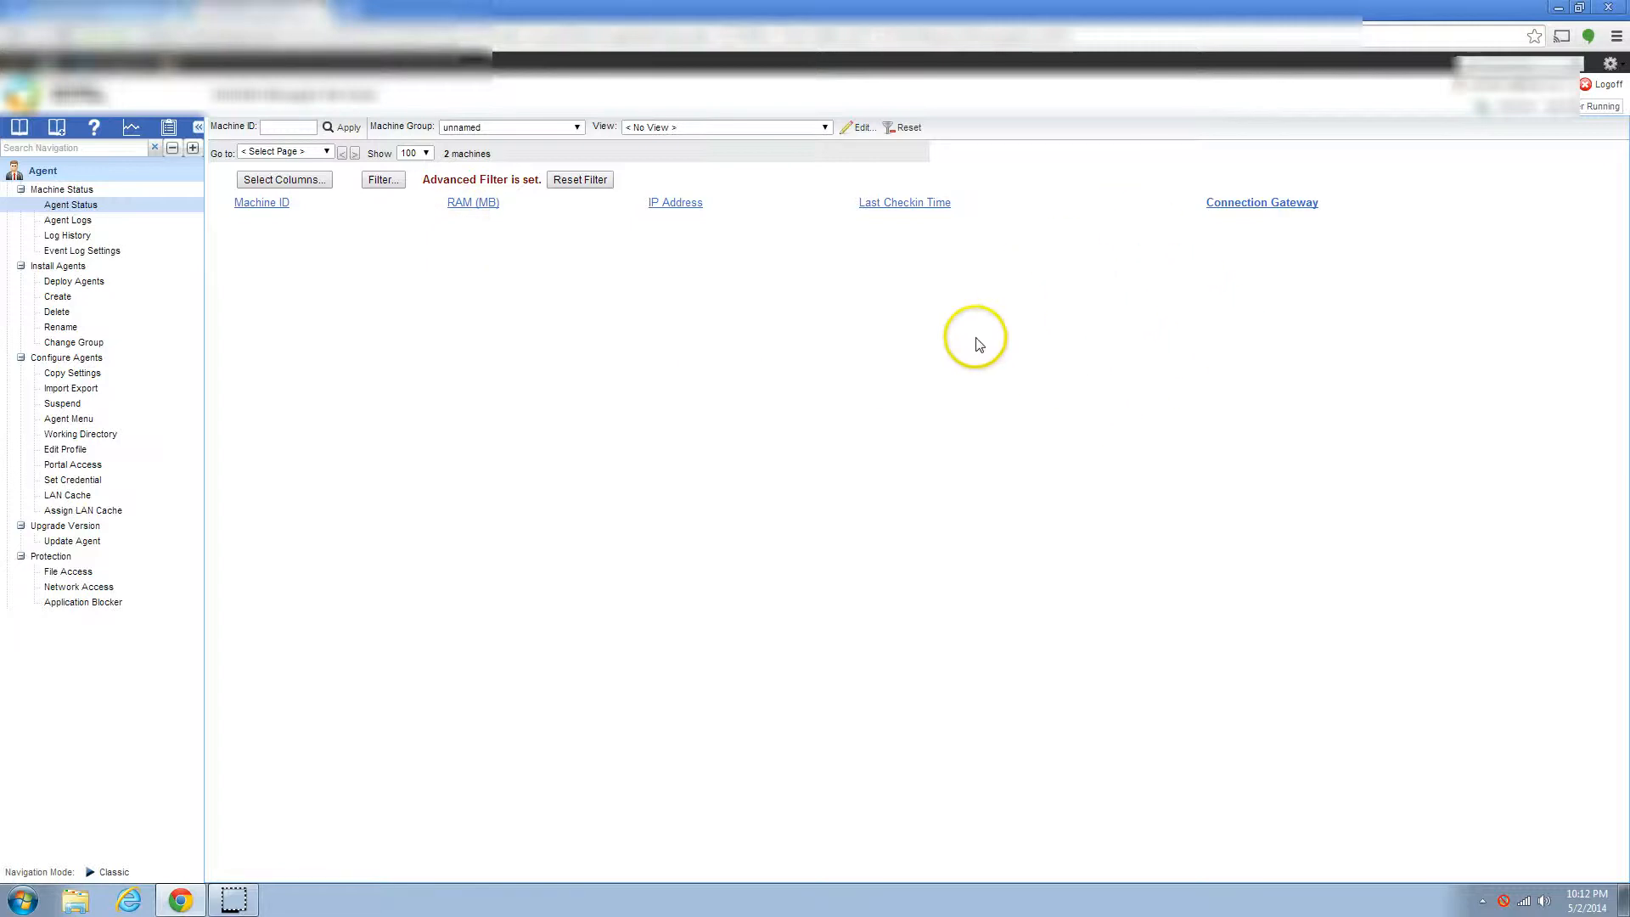
left_click(592, 186)
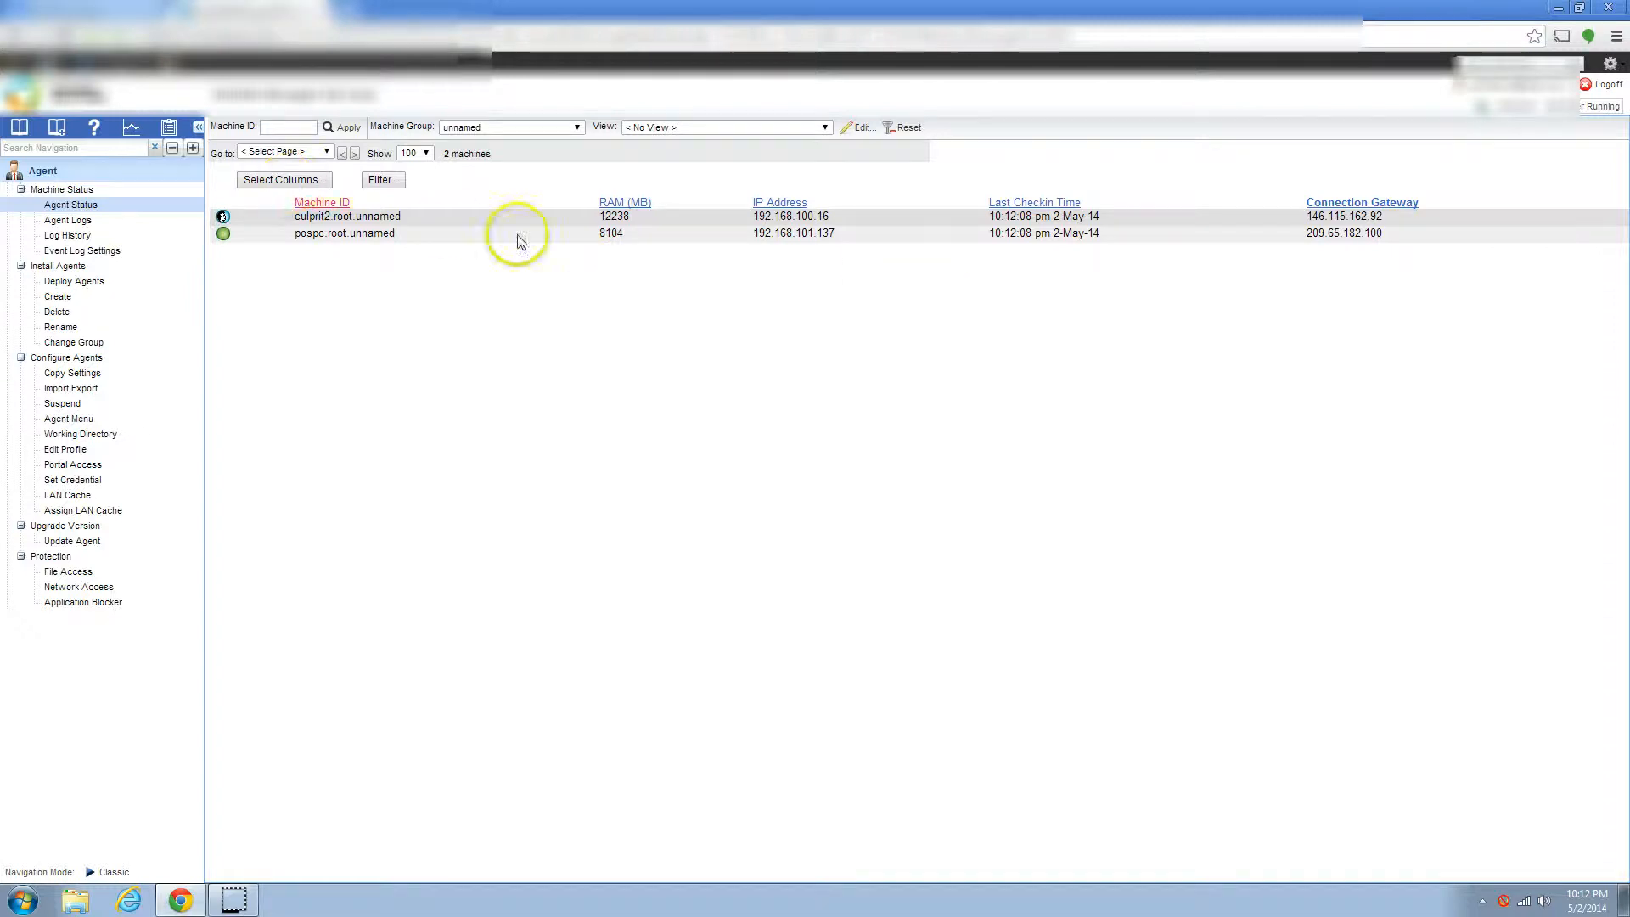
left_click(283, 179)
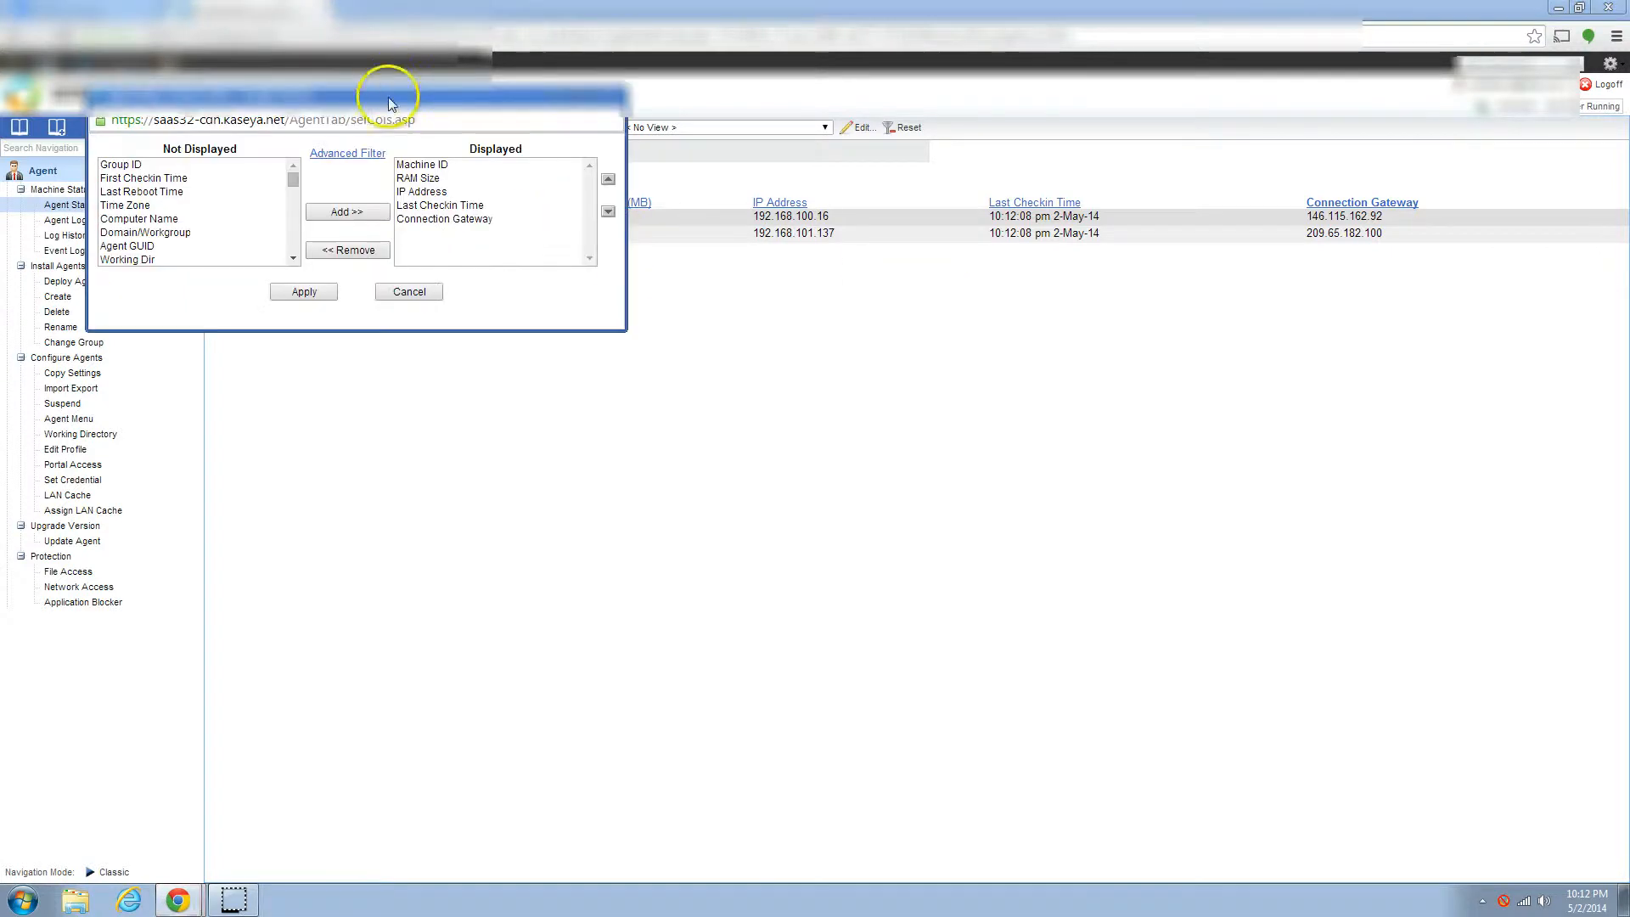
left_click_drag(390, 89, 996, 297)
left_click(1175, 281)
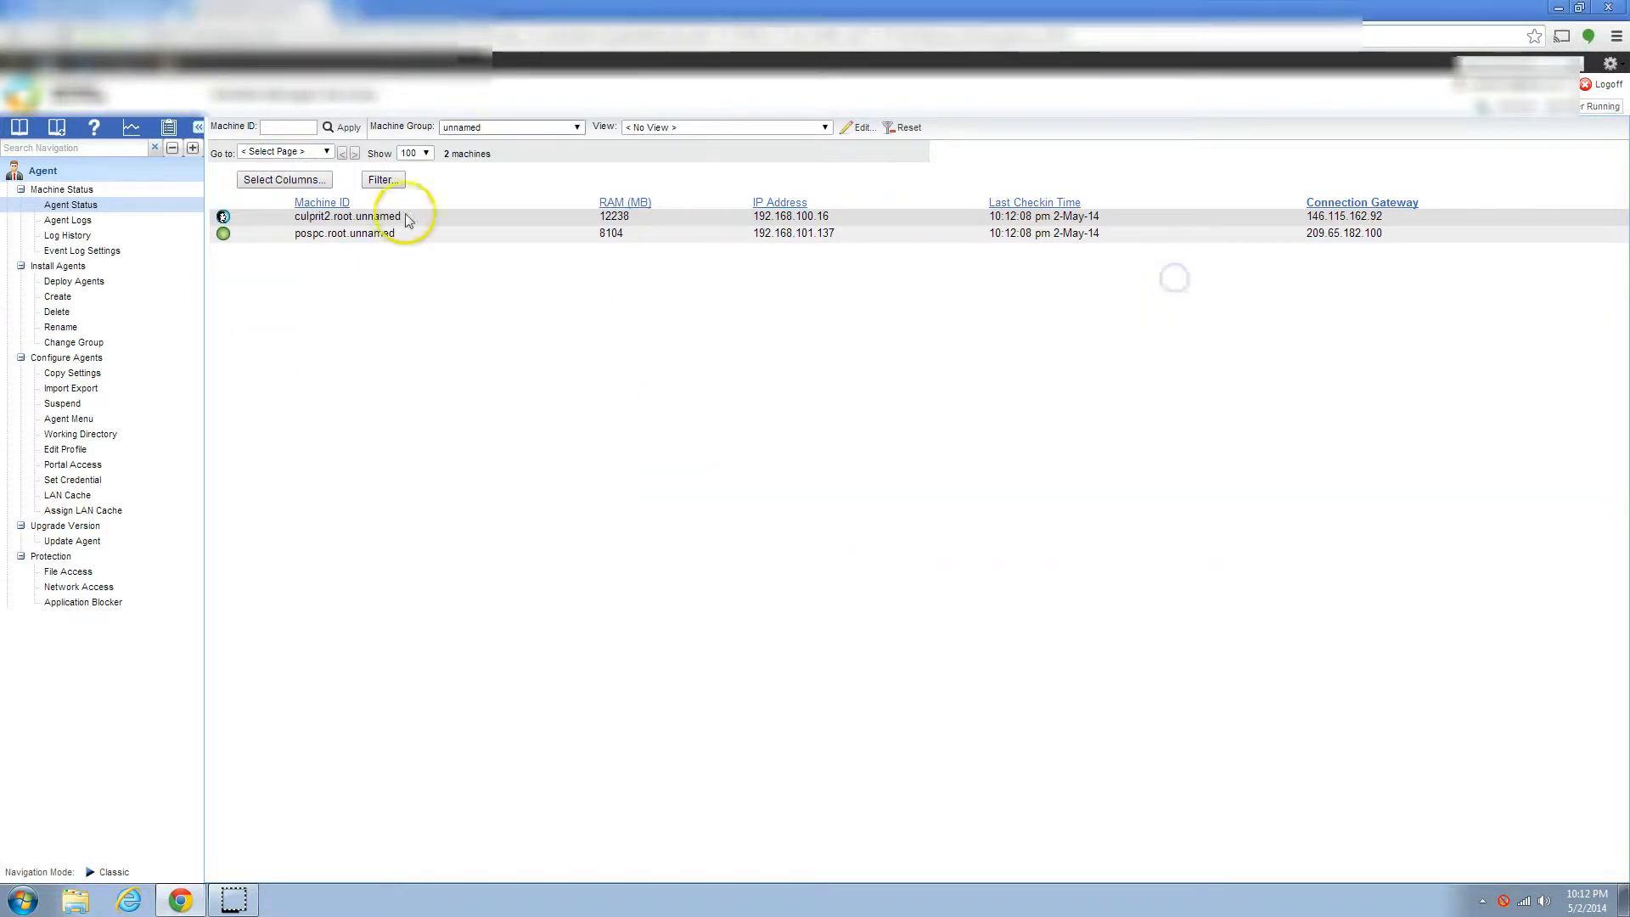
Step: Filter the agent list for RAM sizes beginning with 8, using the wildcard pattern 8*
left_click(382, 179)
left_click_drag(334, 29, 1145, 364)
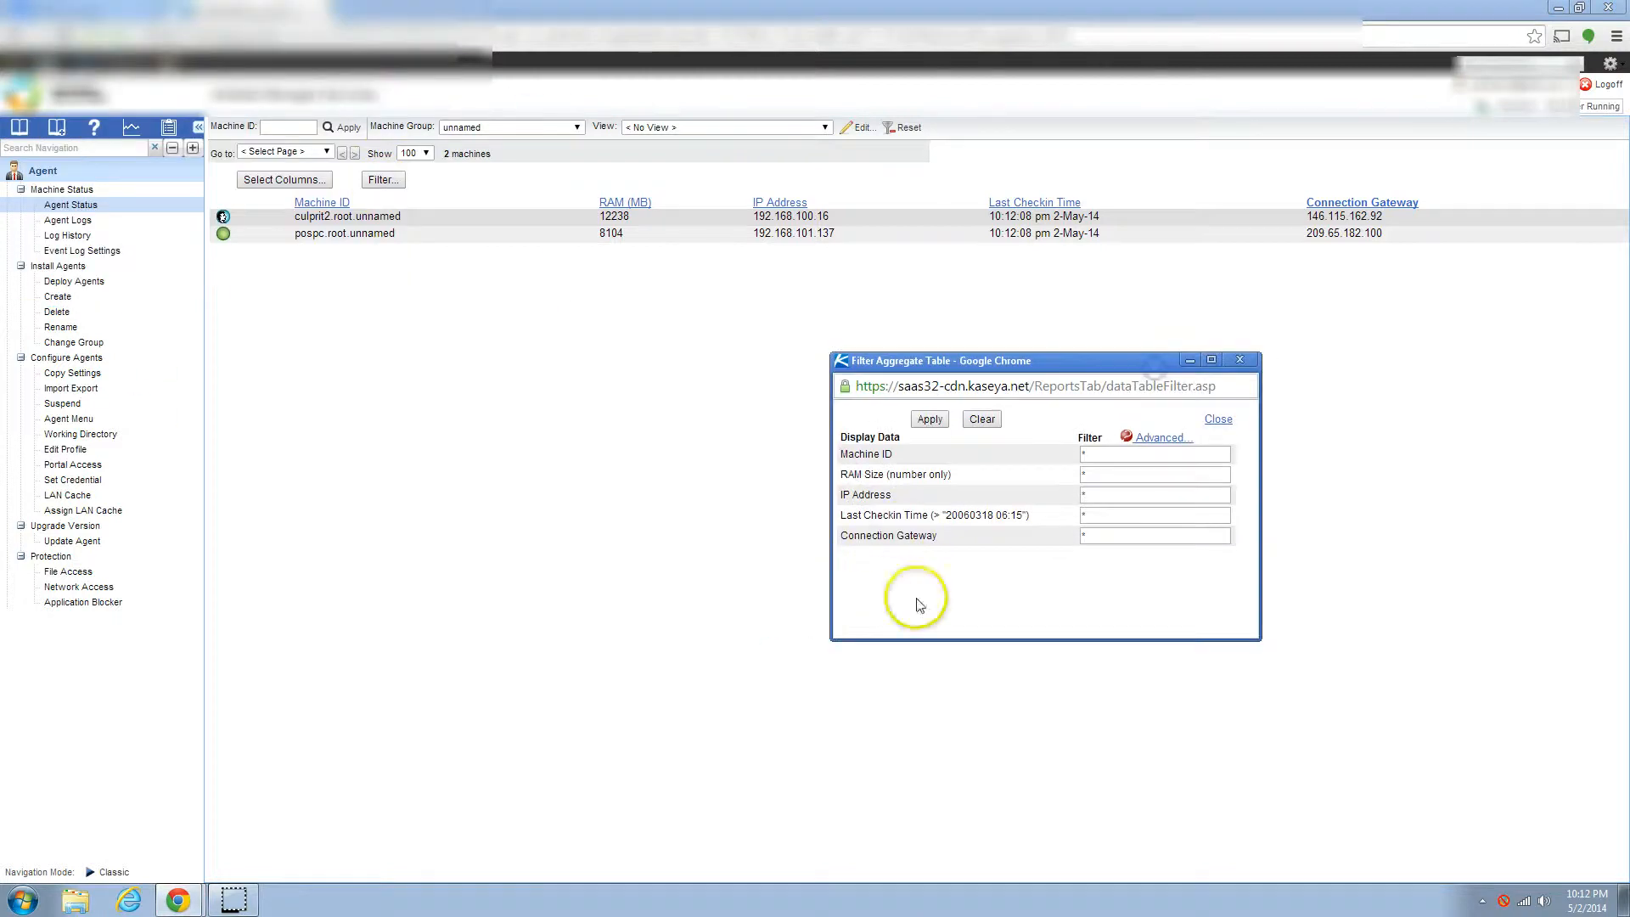
left_click(1102, 477)
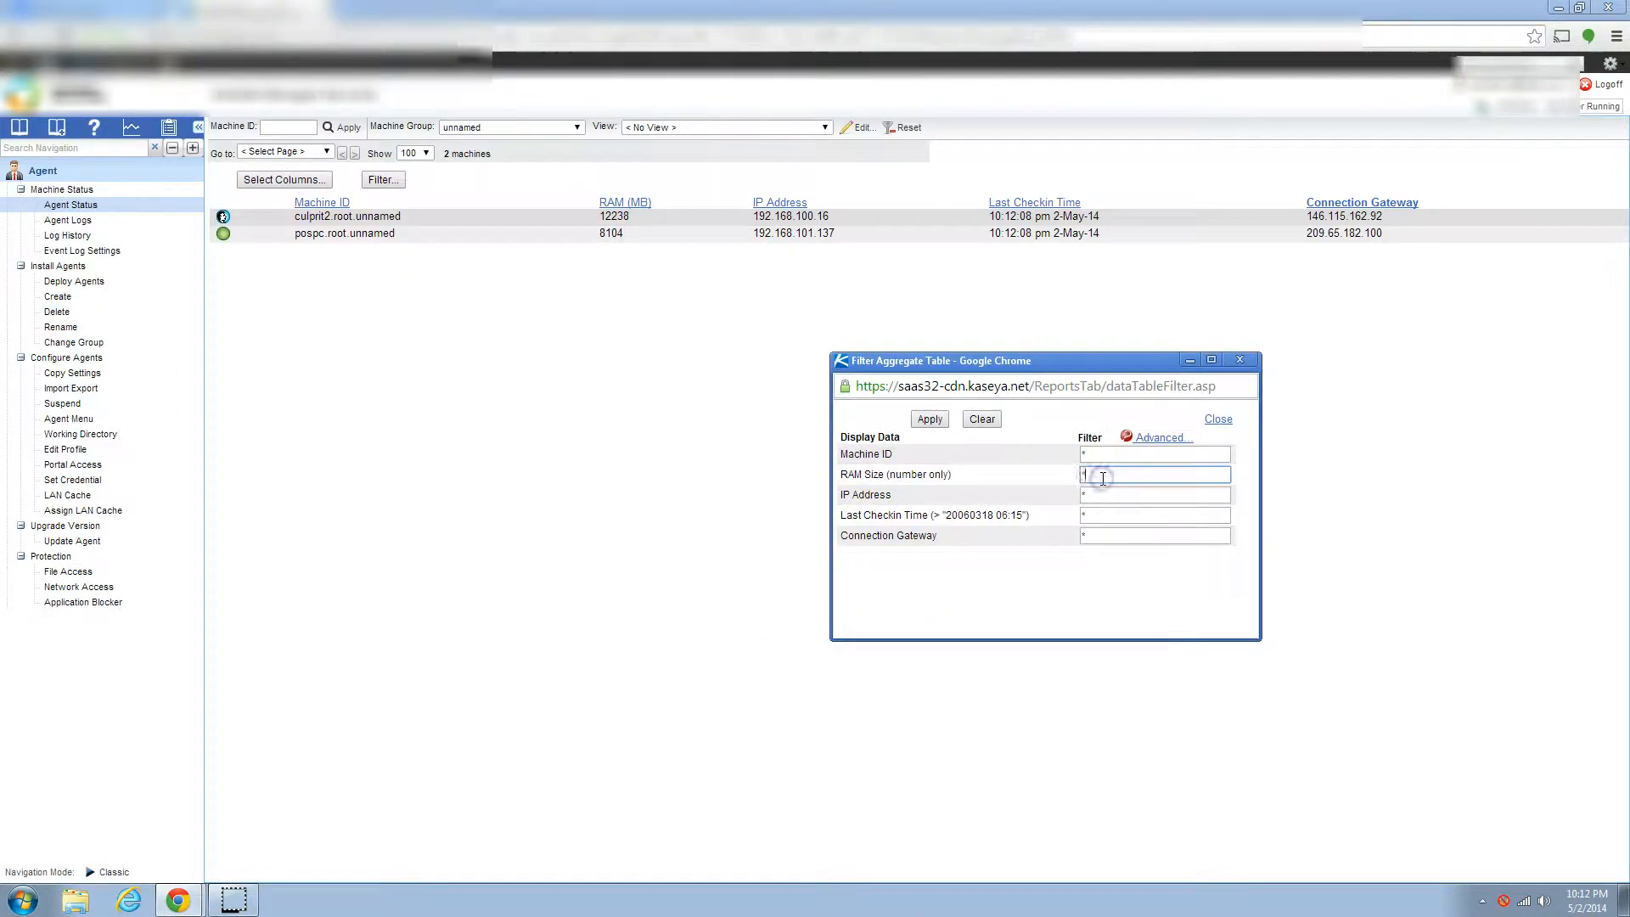
type("8*")
left_click(929, 419)
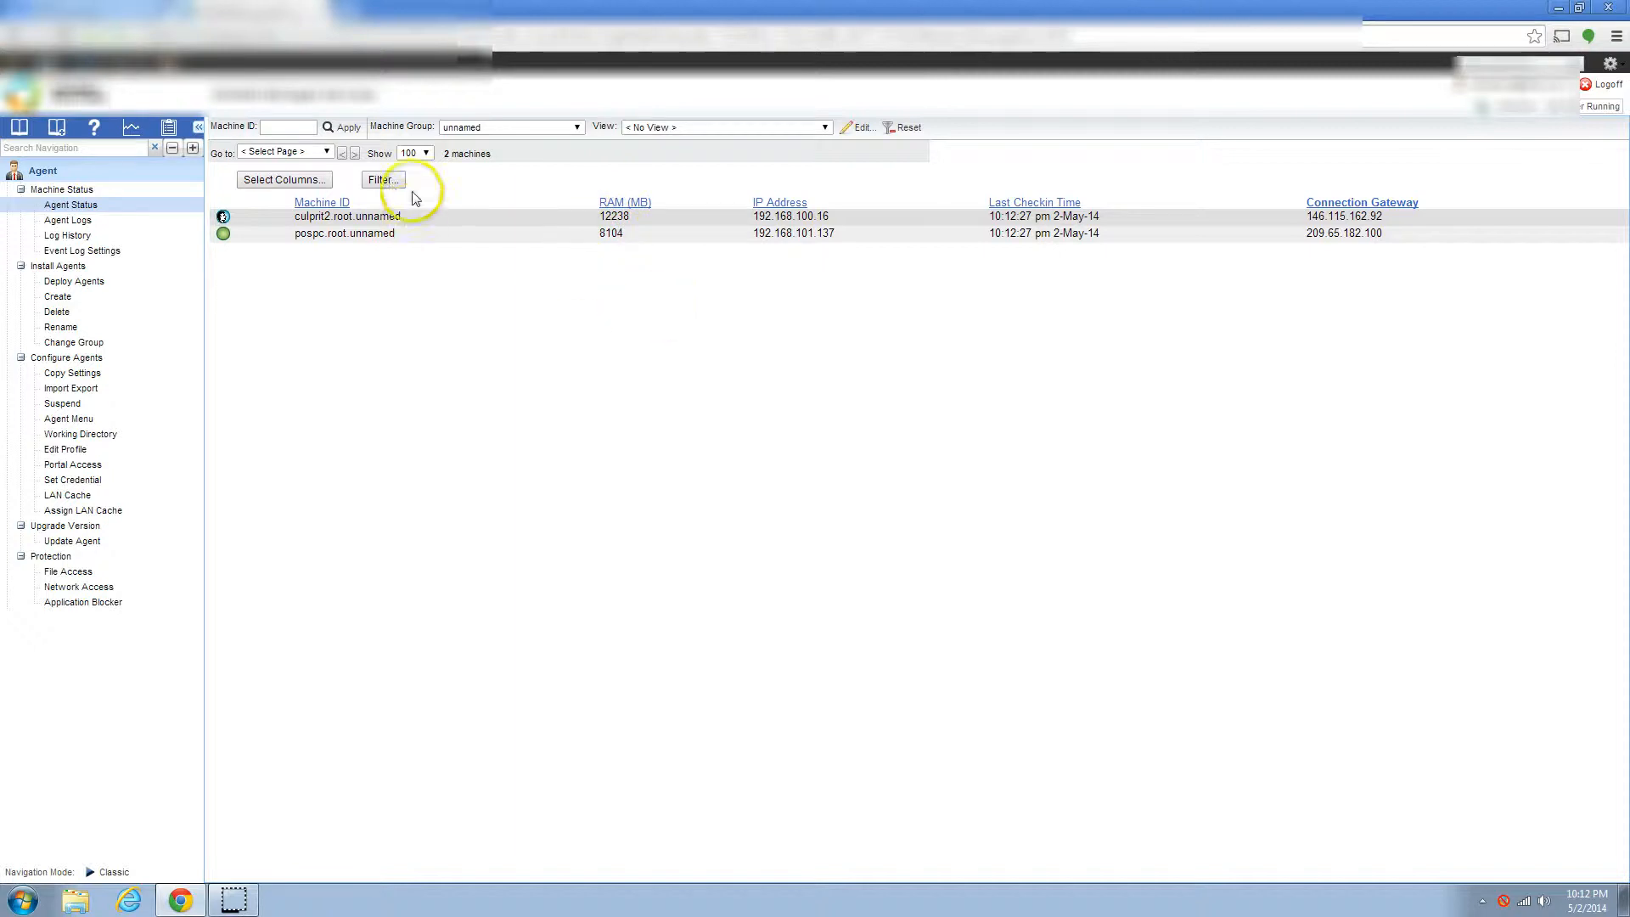
Step: Filter the agent list for RAM sizes containing 8, using the pattern *8*, then reset the filter
left_click(387, 179)
left_click_drag(317, 11, 961, 395)
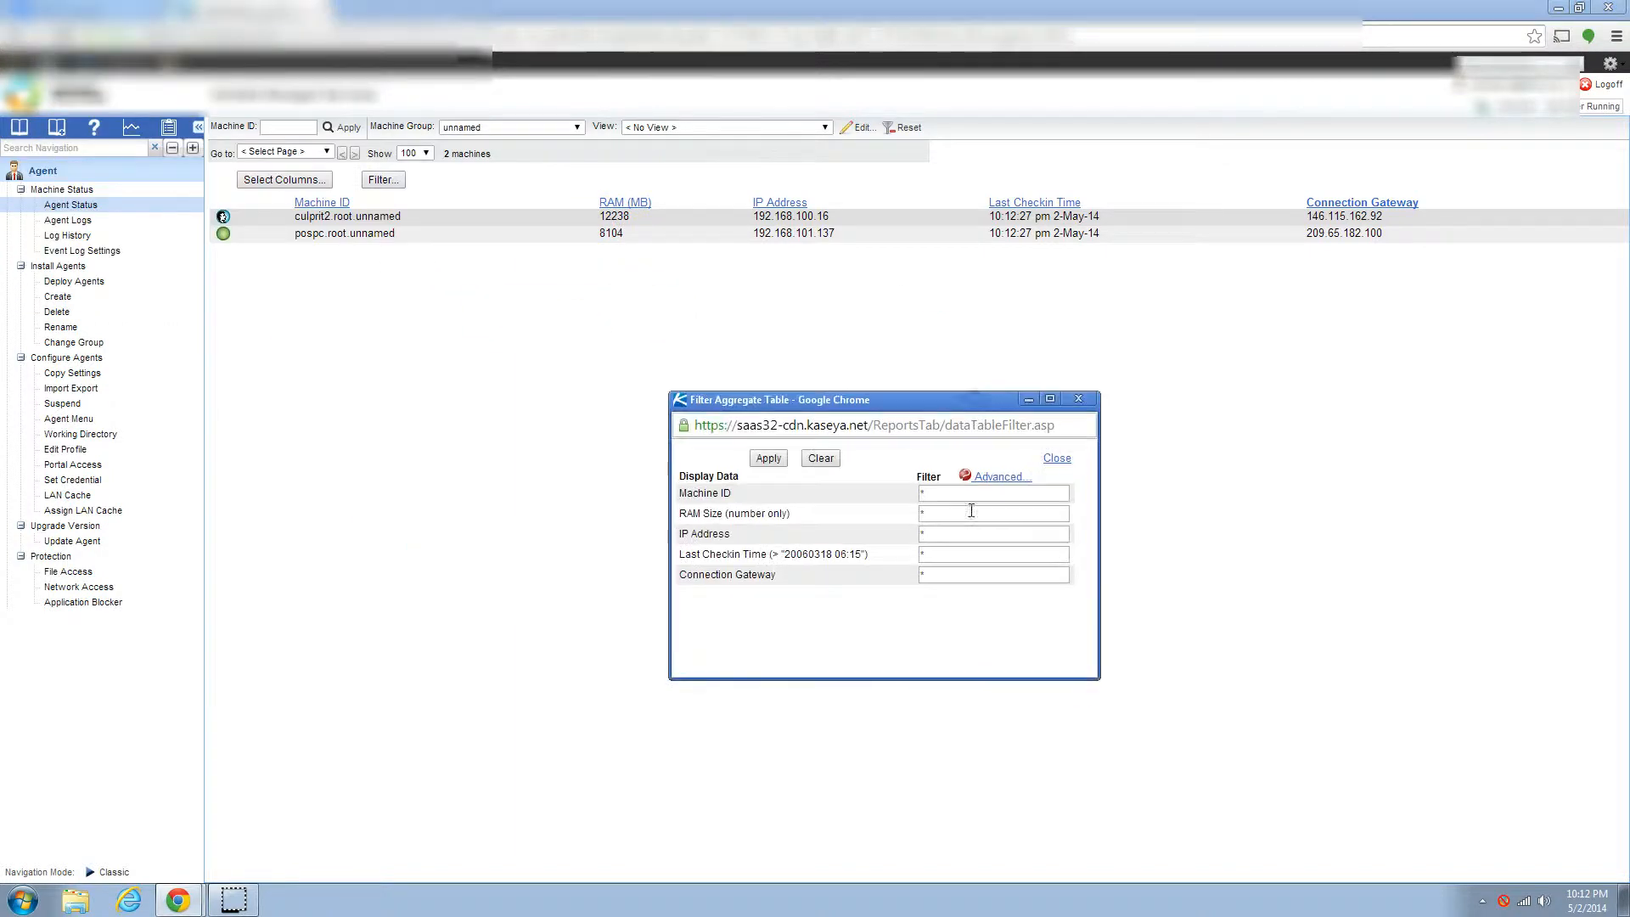
left_click(943, 513)
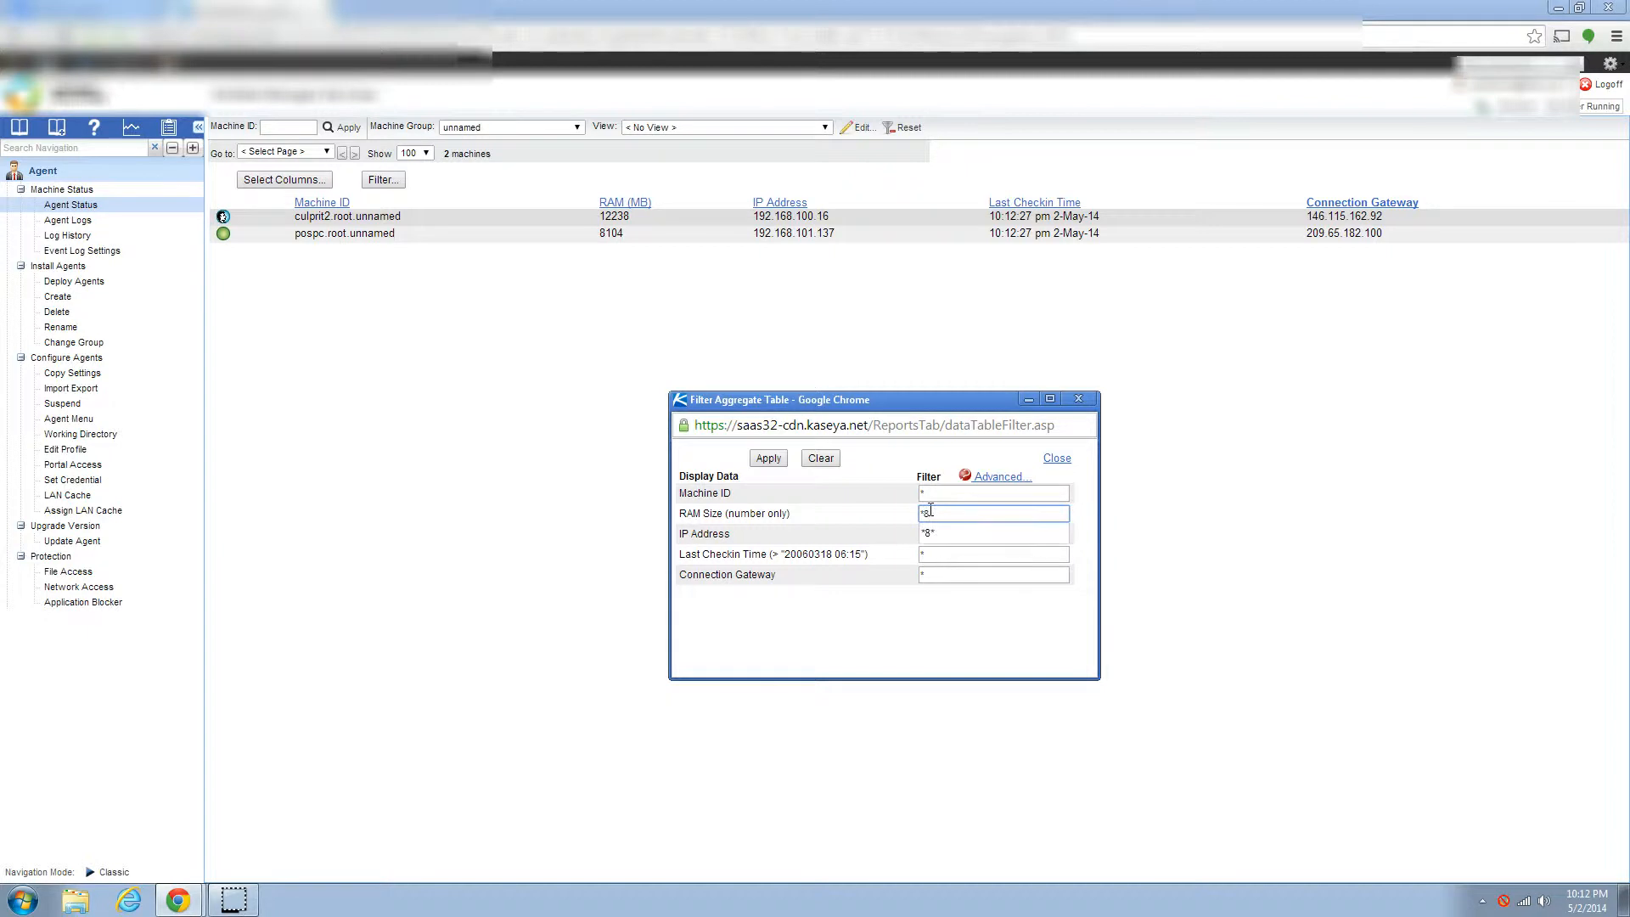
type("8*")
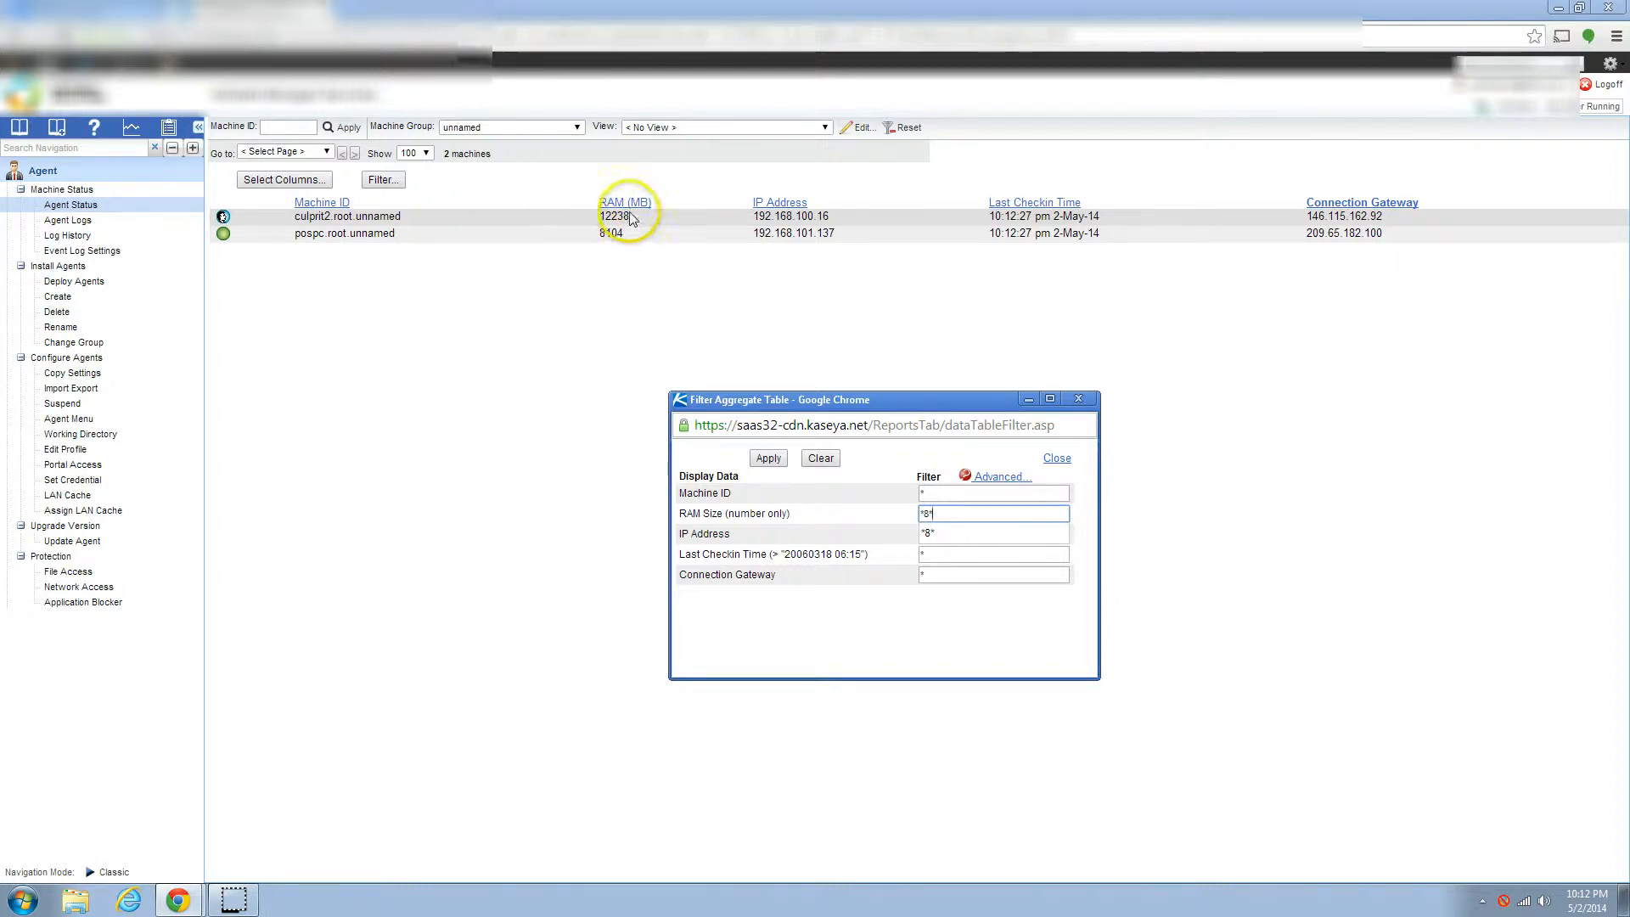
left_click(766, 459)
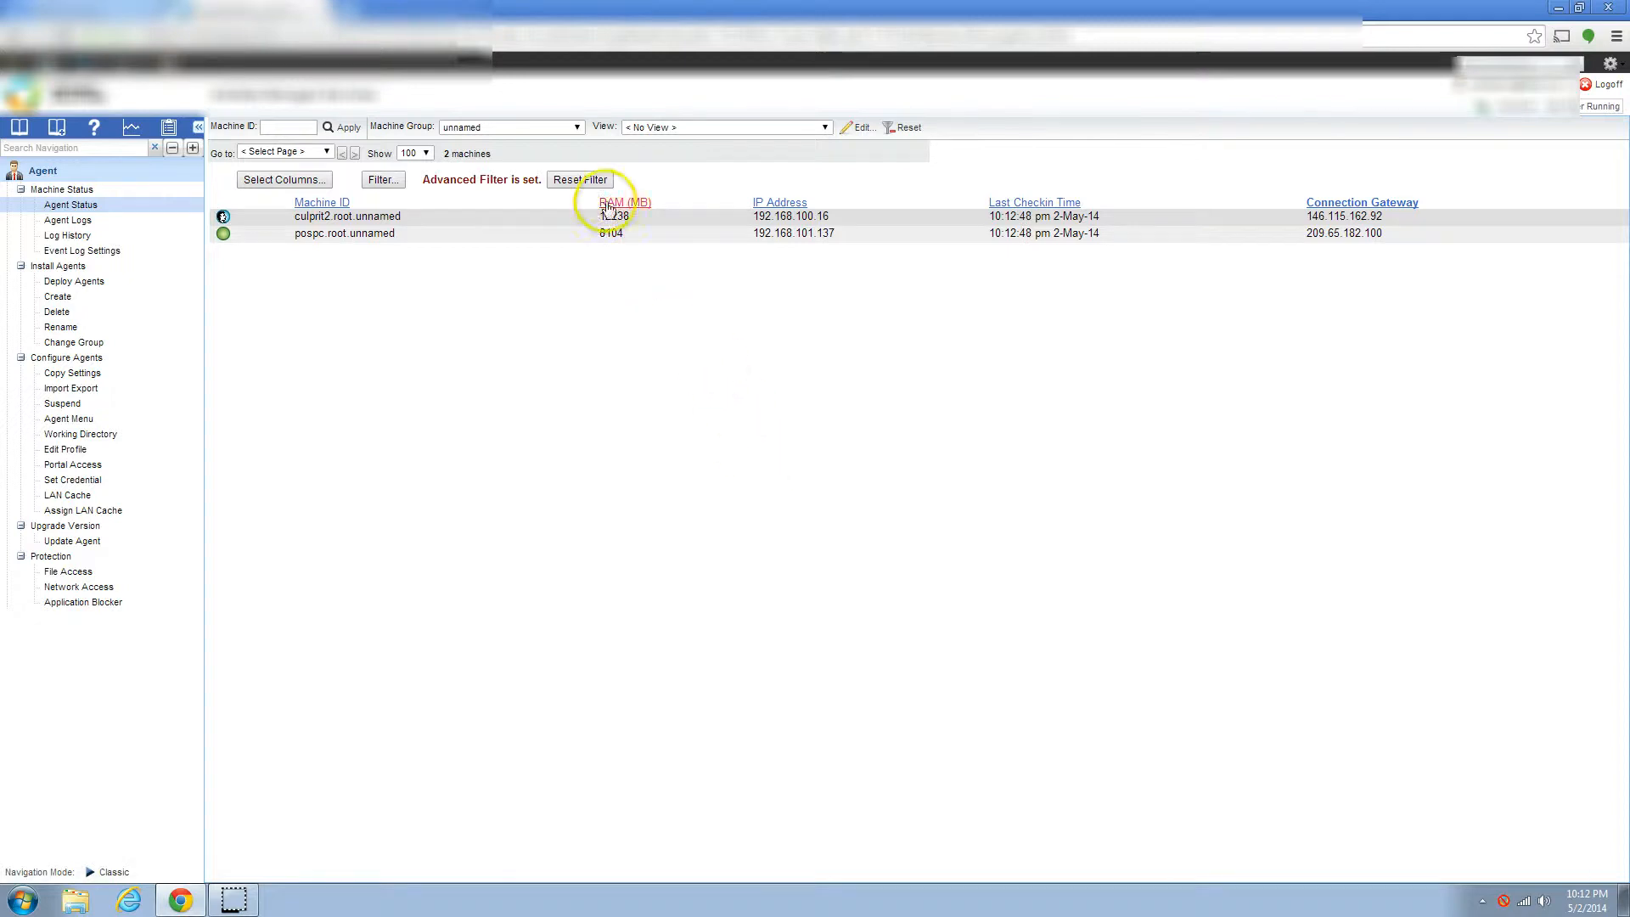
left_click(585, 186)
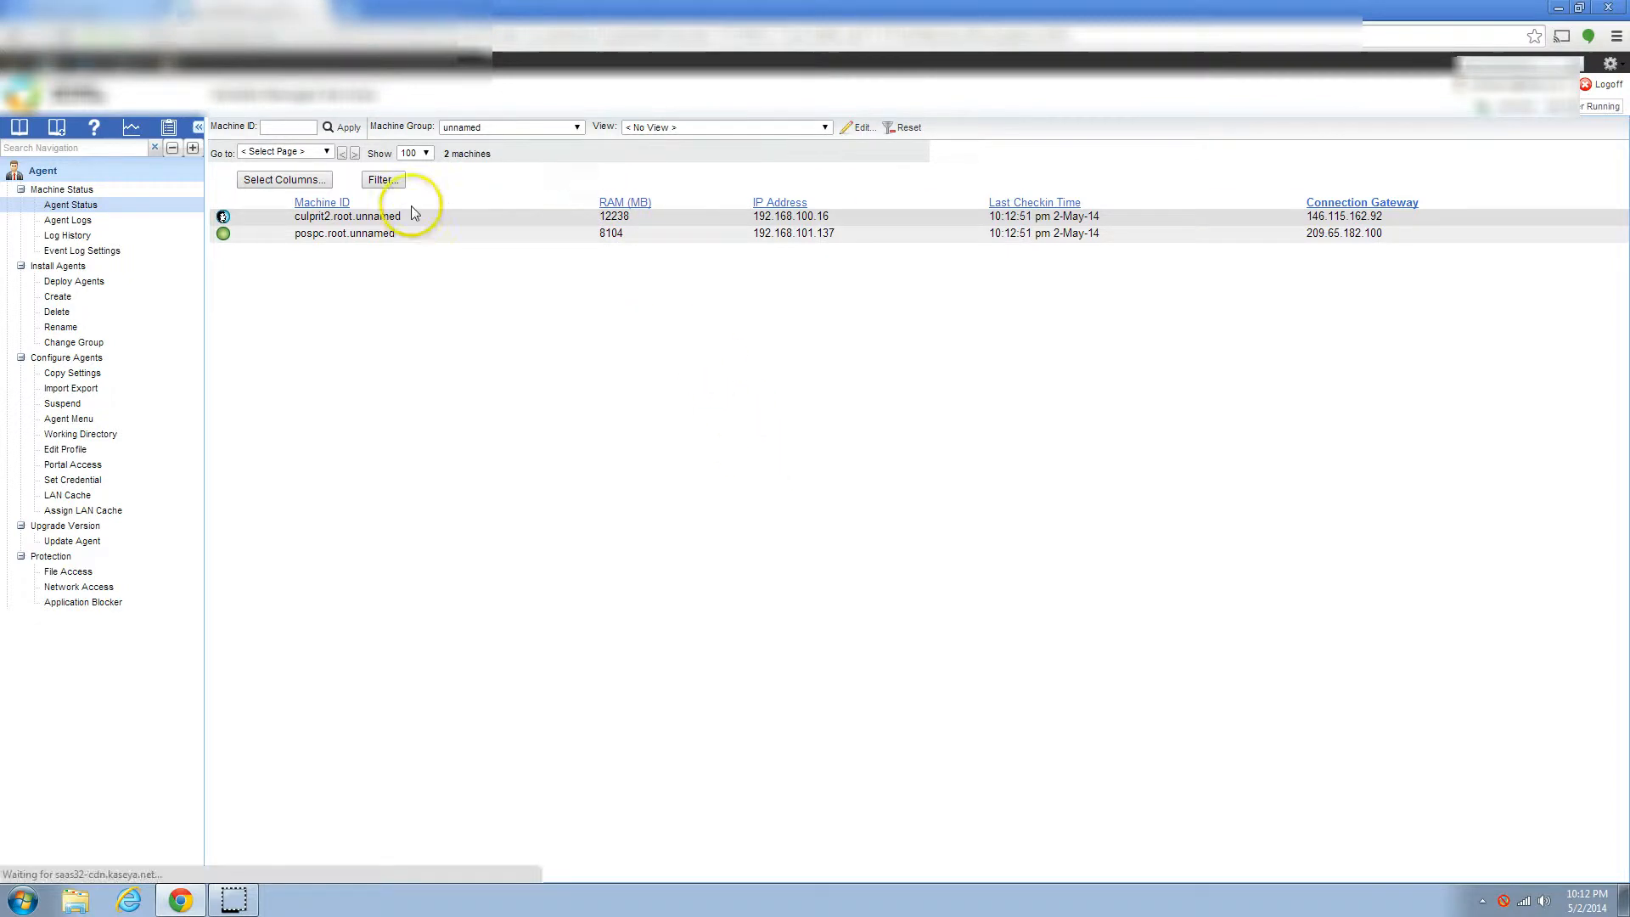
Step: Filter the agent list for RAM sizes ending in 8, using the wildcard pattern *8
left_click(383, 180)
left_click_drag(327, 38, 810, 346)
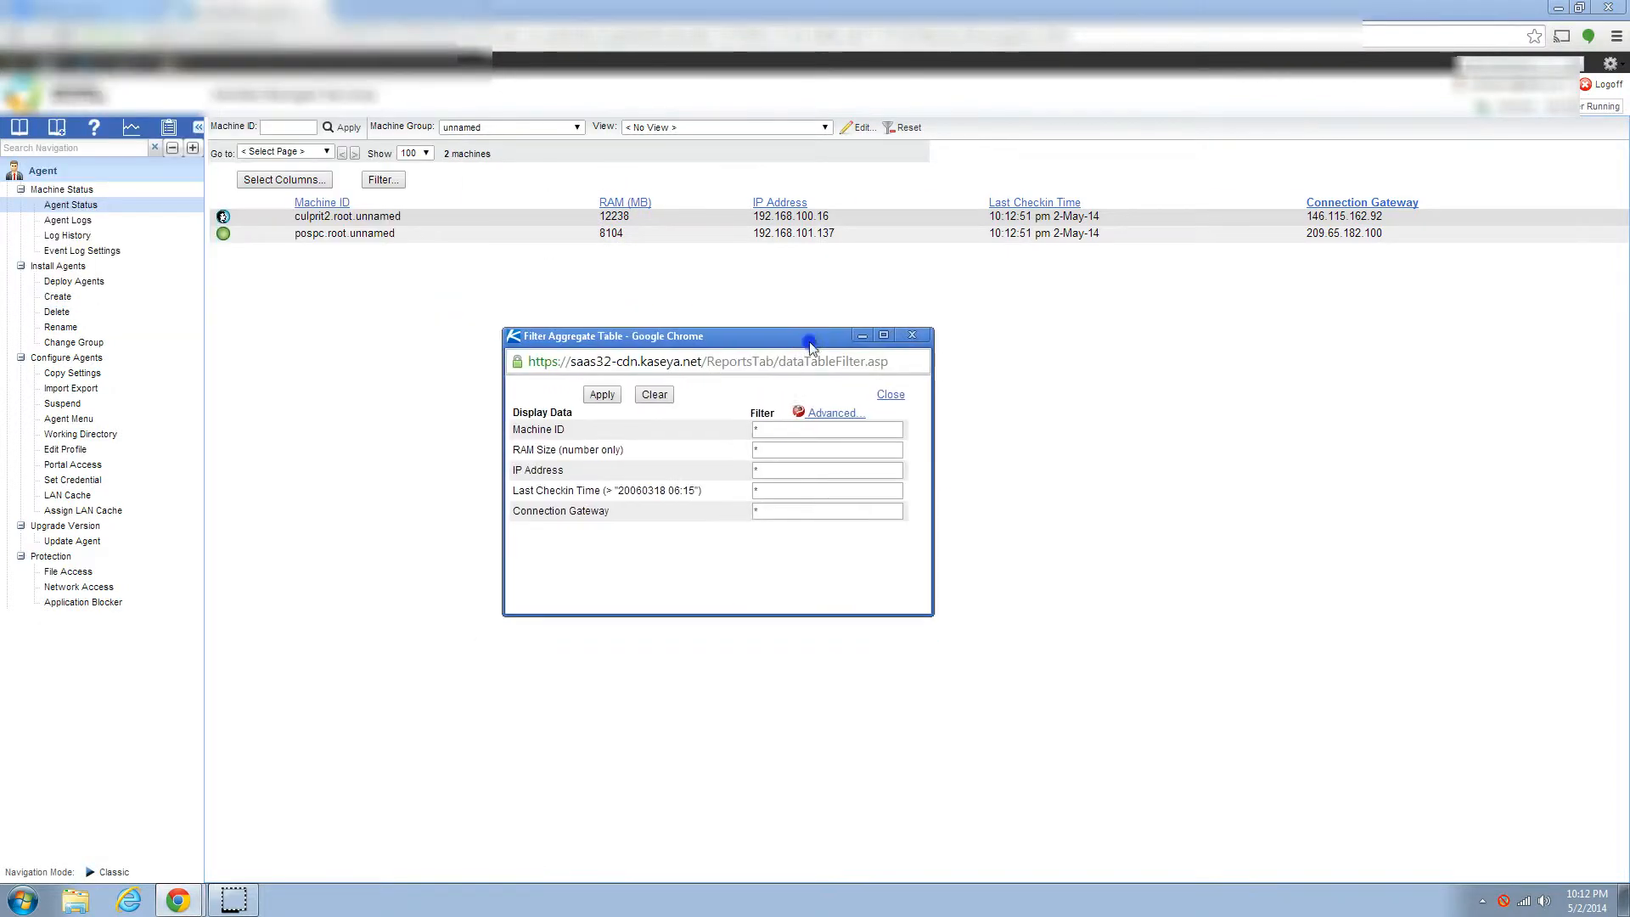
left_click(774, 450)
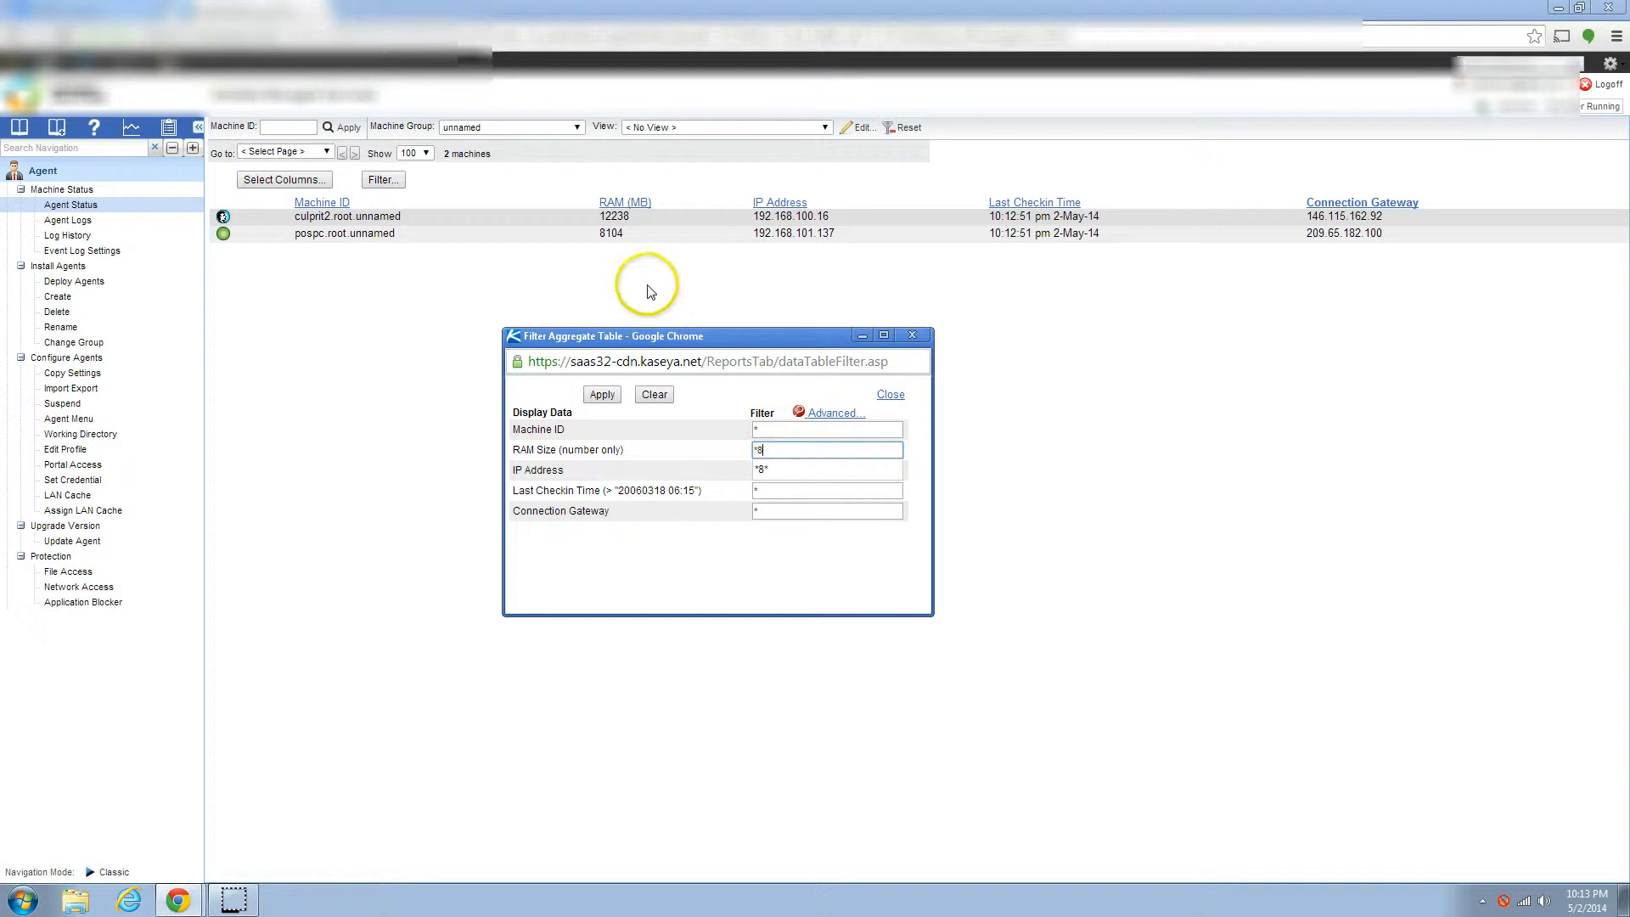
left_click(602, 394)
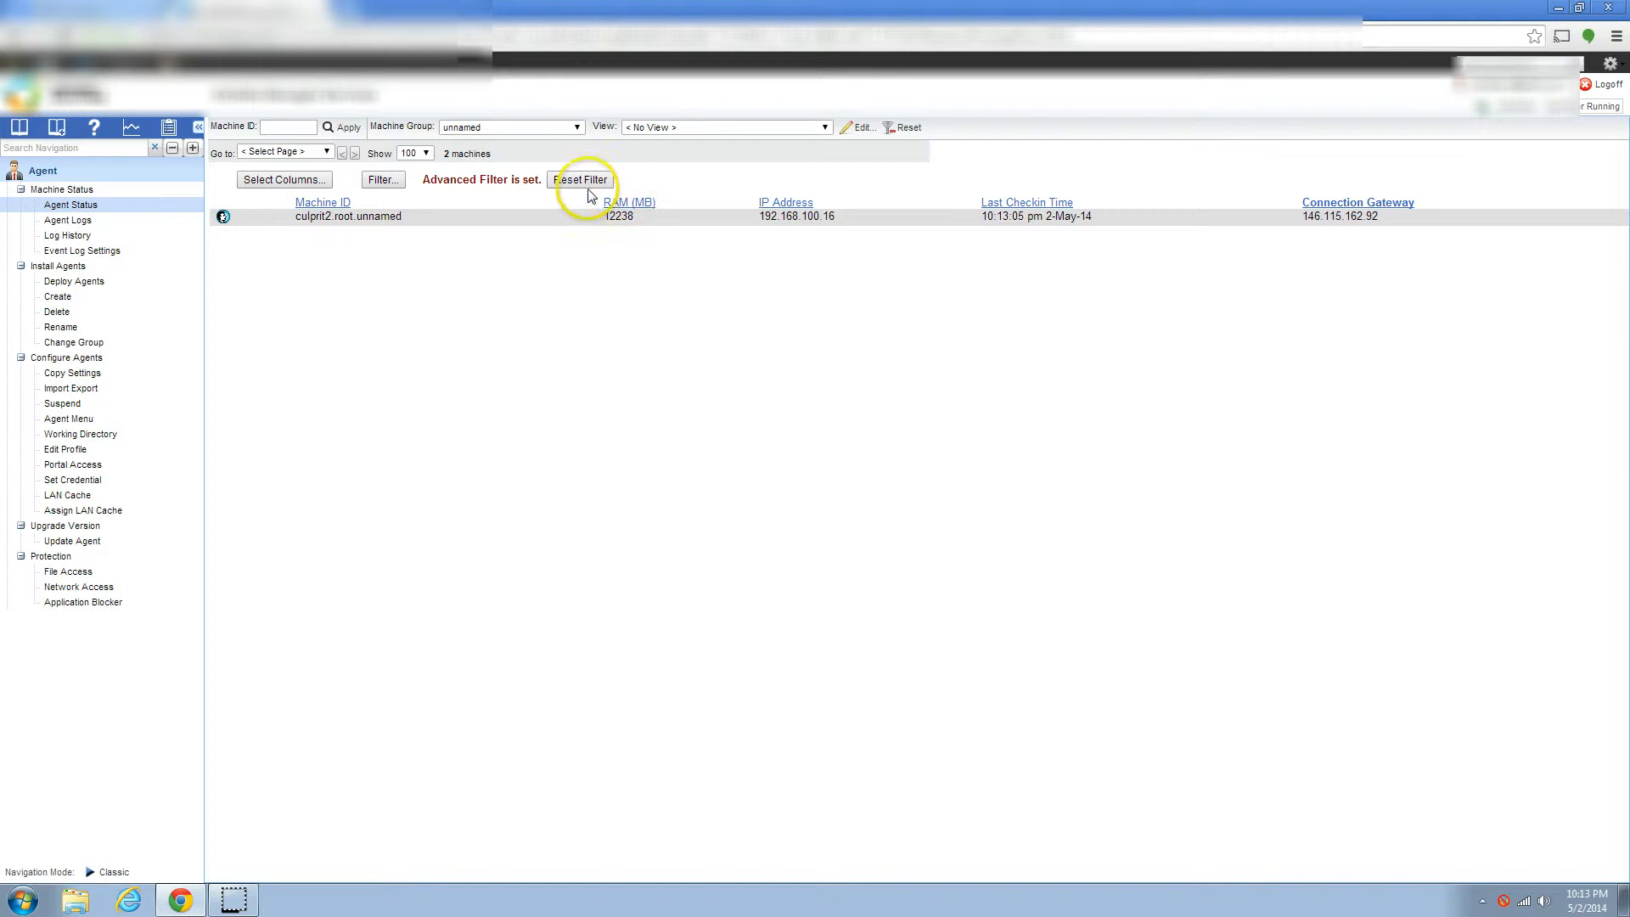
Step: Reopen the table filter and clear its RAM size criterion so that all agents are listed
left_click(383, 179)
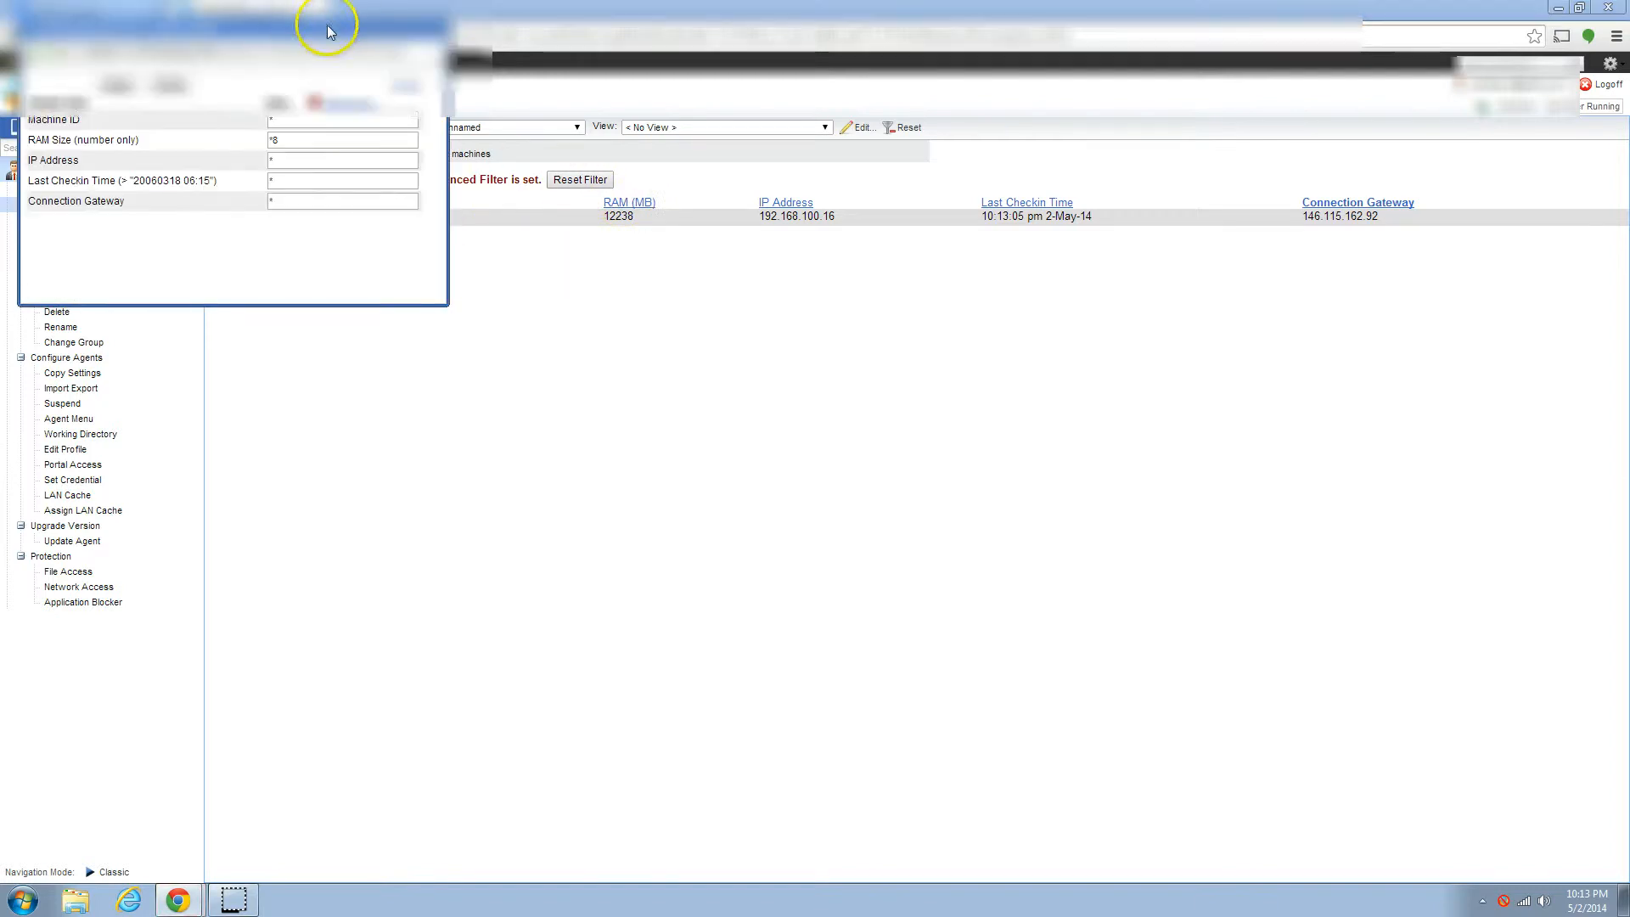
left_click_drag(330, 22, 1032, 497)
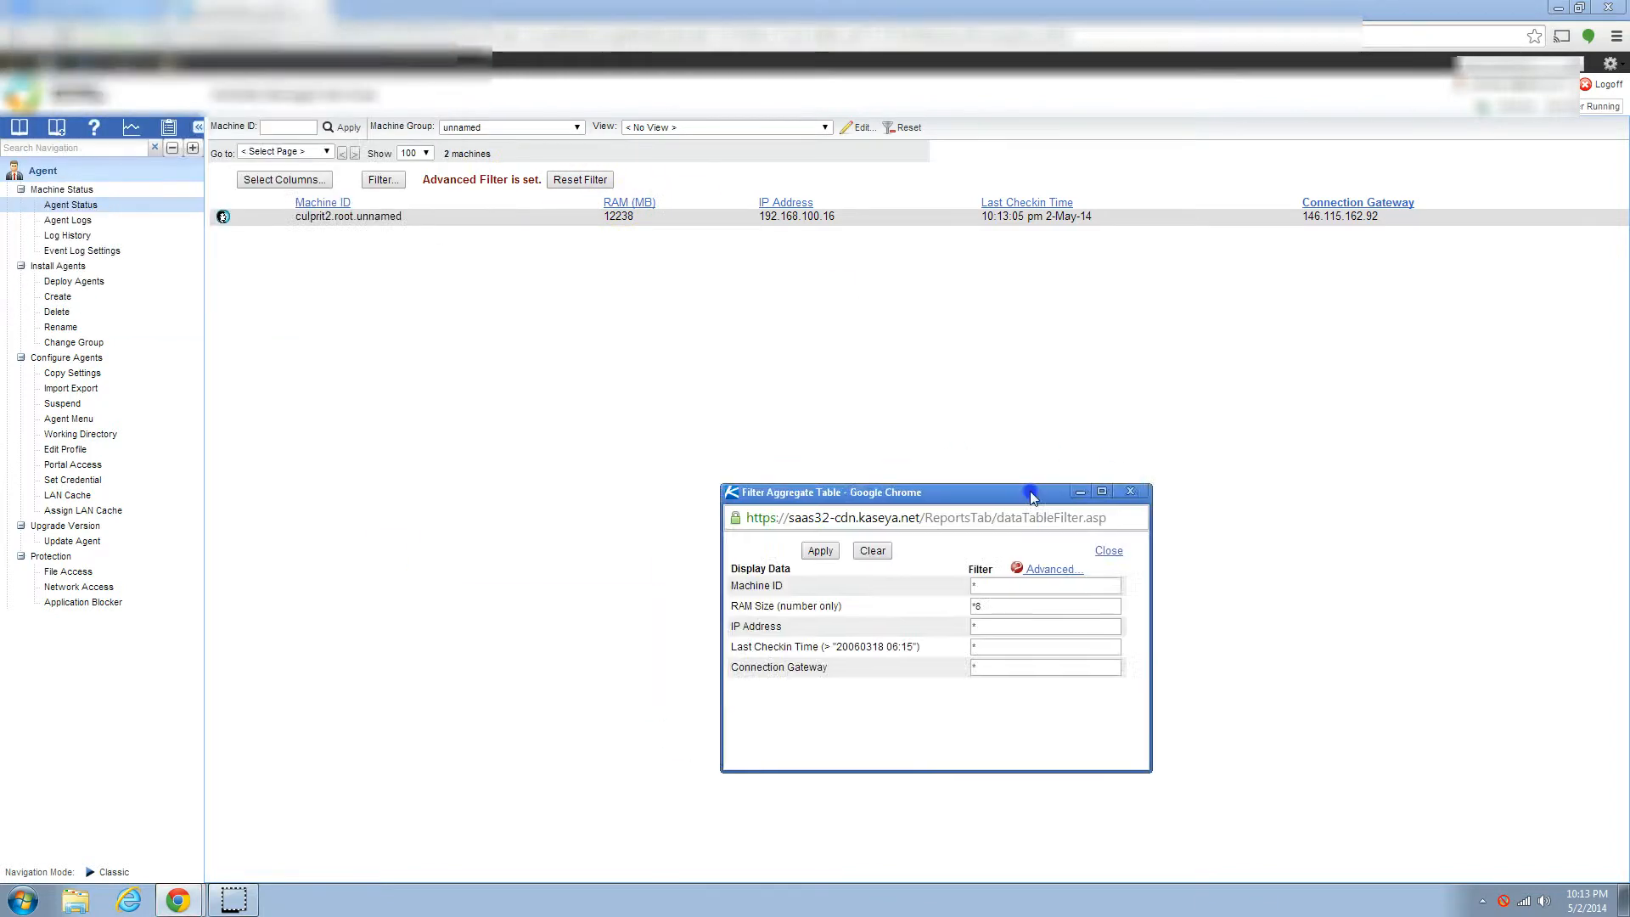
left_click(977, 609)
type("8")
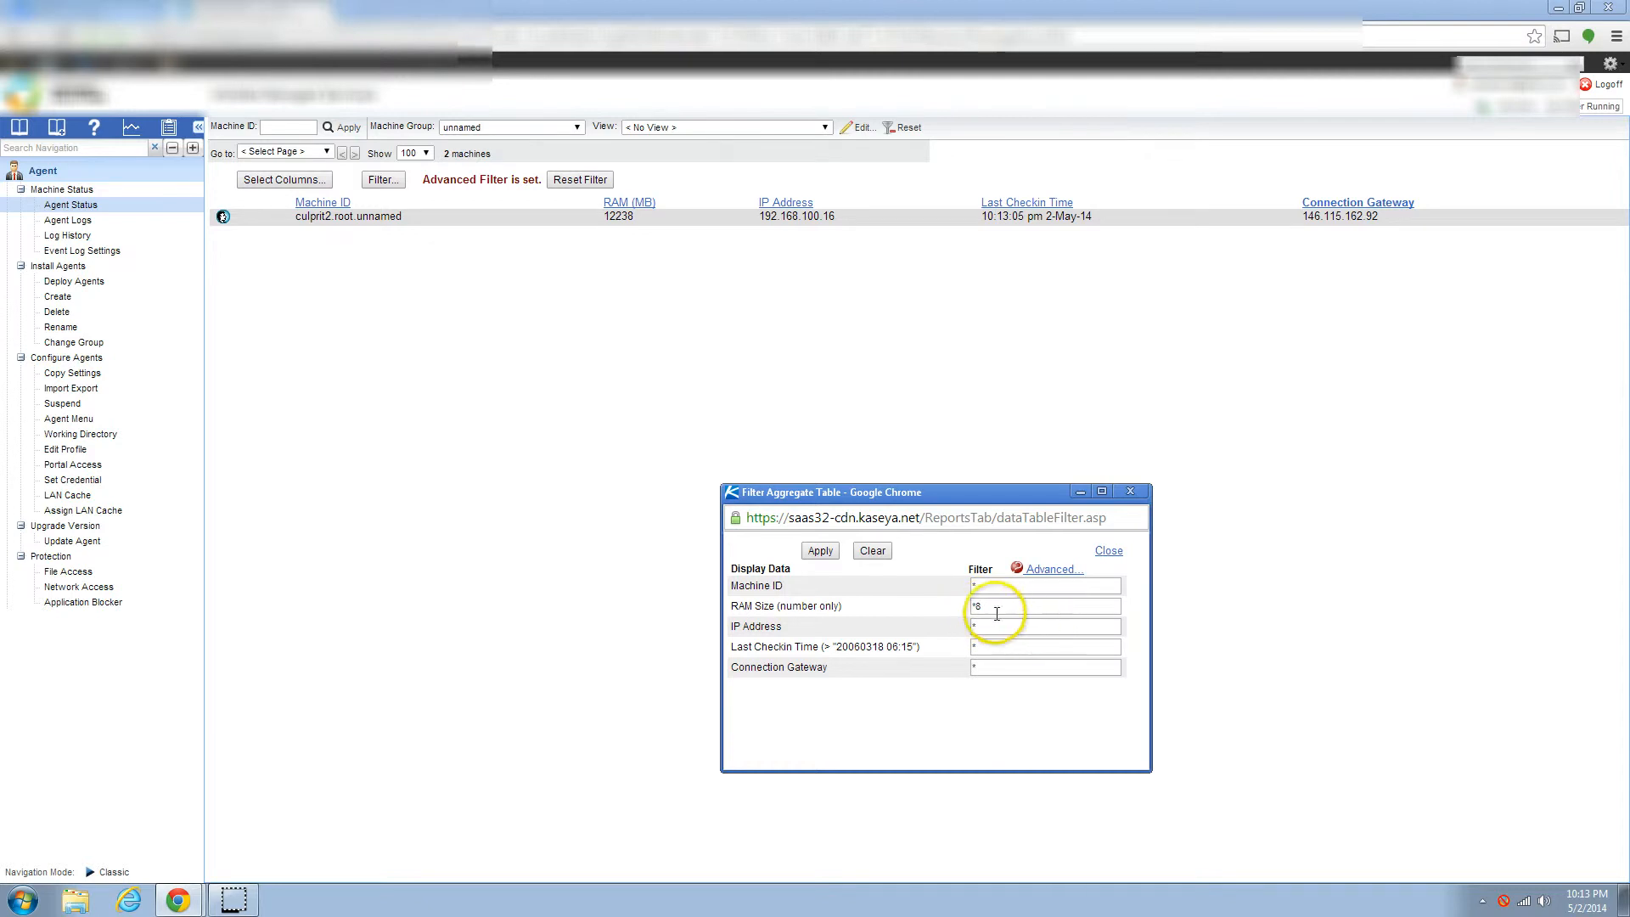
left_click(872, 552)
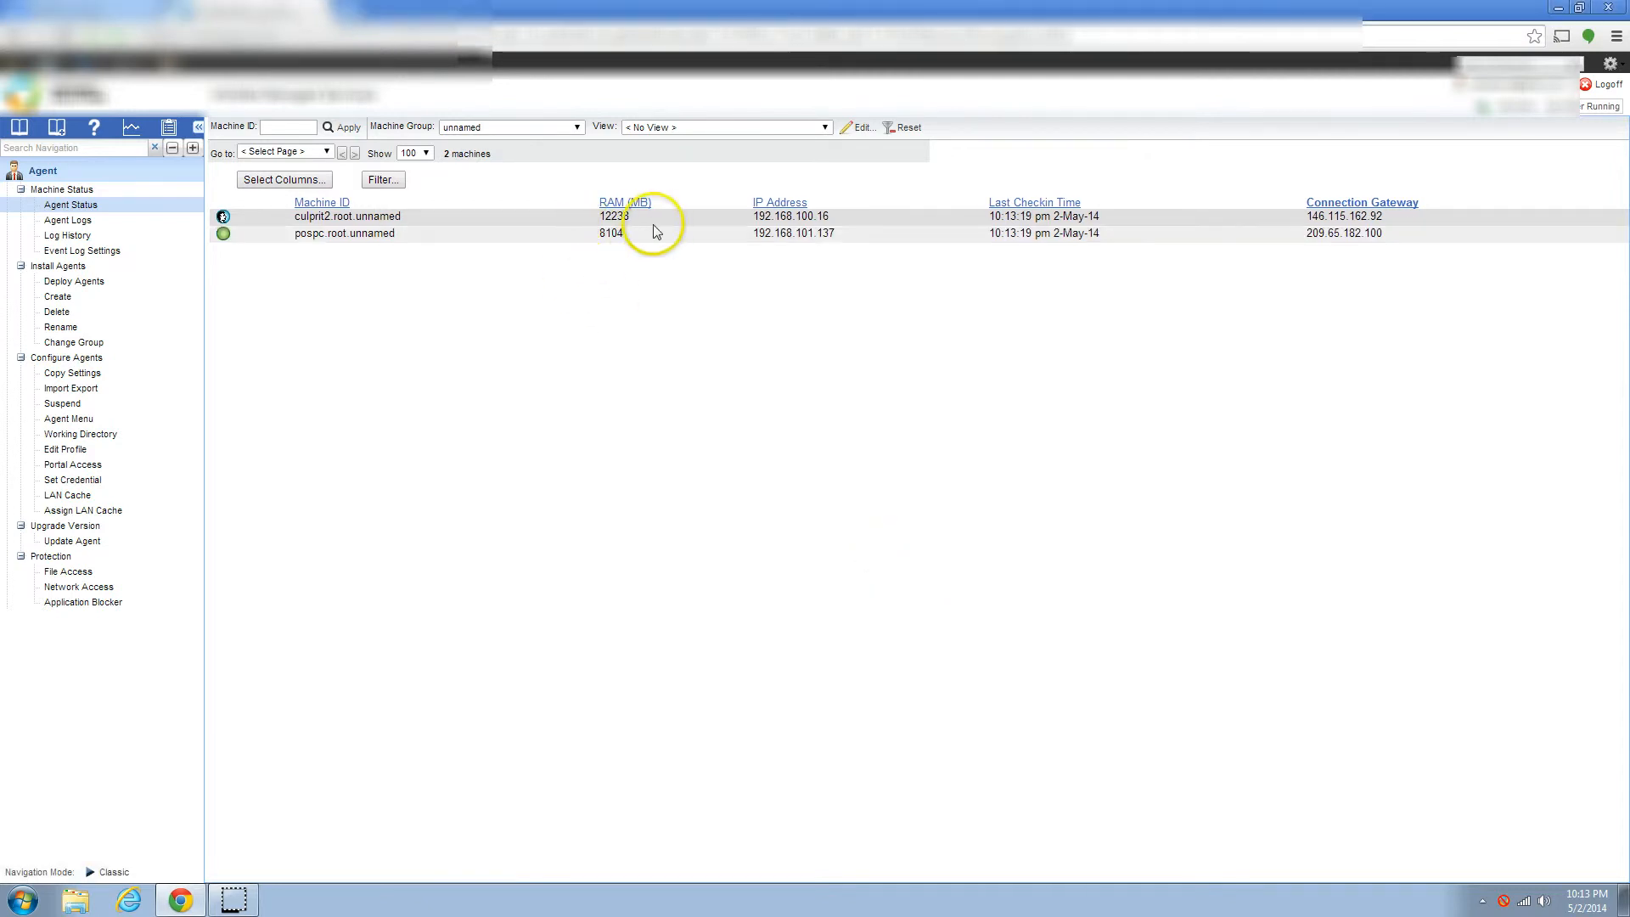